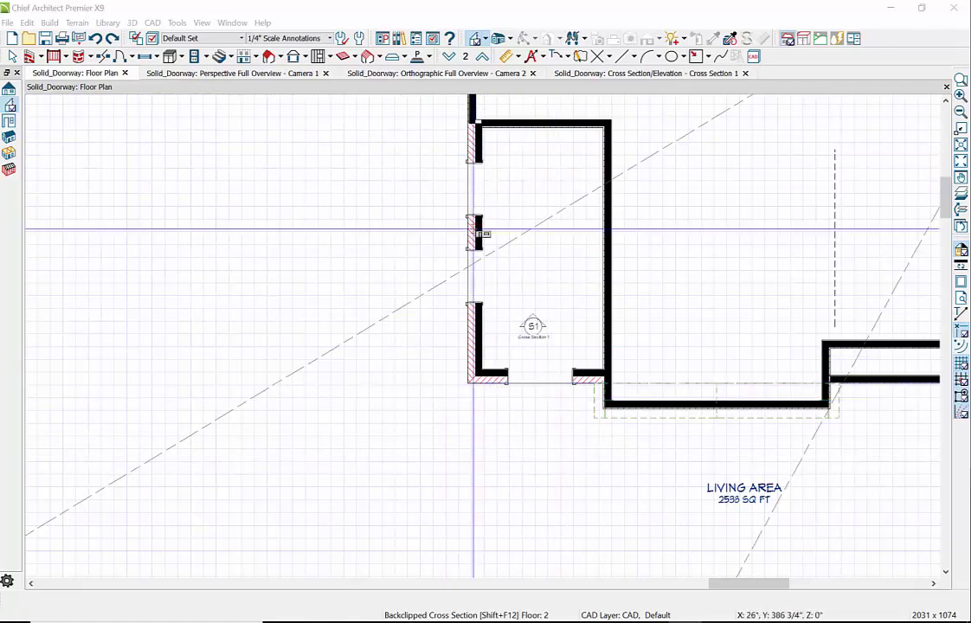
# Step: Undo cross section S1, view the orthographic and perspective full overviews, then return to the Floor 2 plan
pyautogui.hotkey('ctrl', 'z')
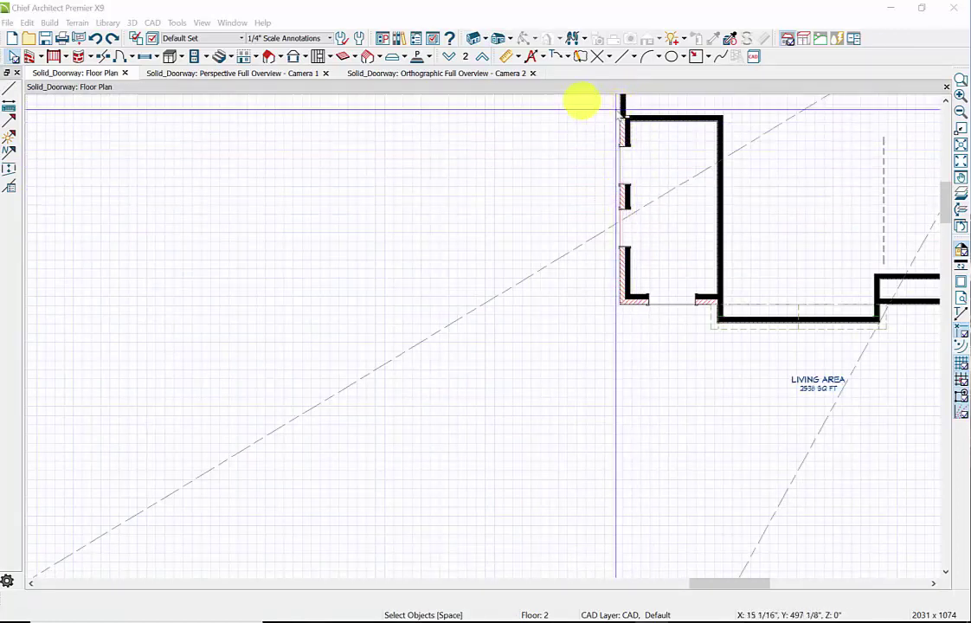
pyautogui.click(449, 73)
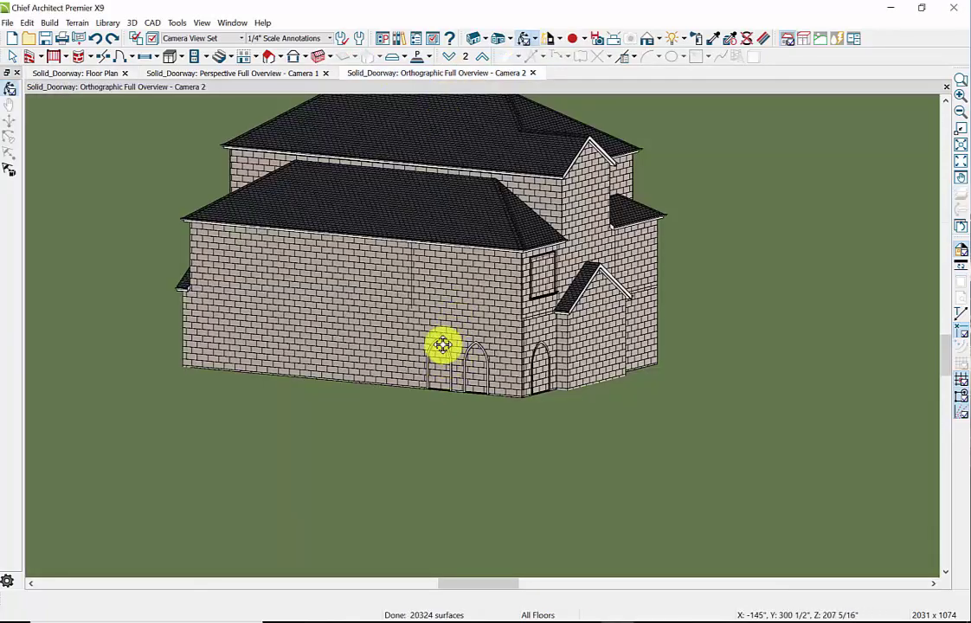
pyautogui.click(270, 74)
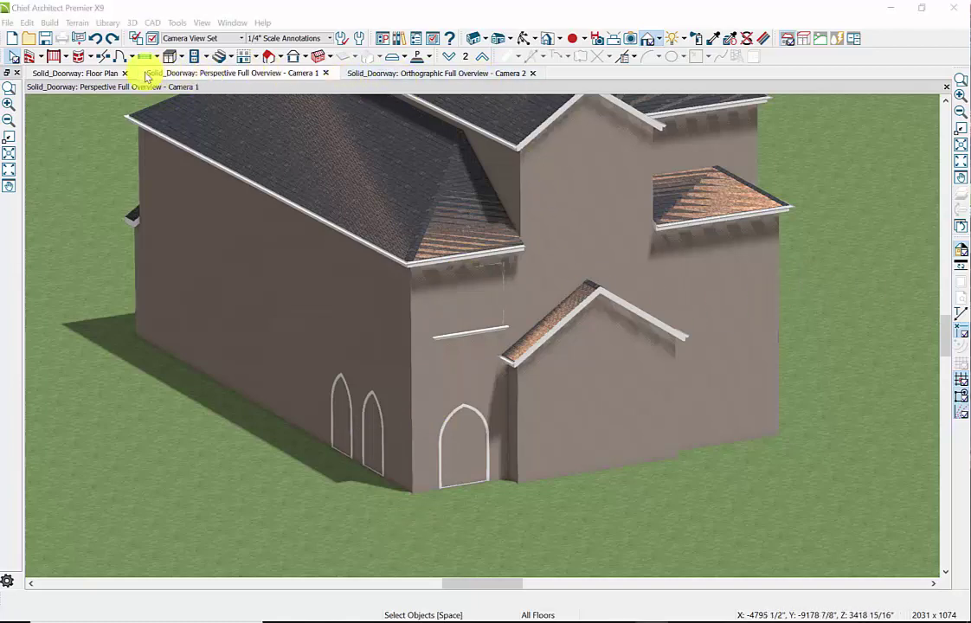
pyautogui.click(98, 74)
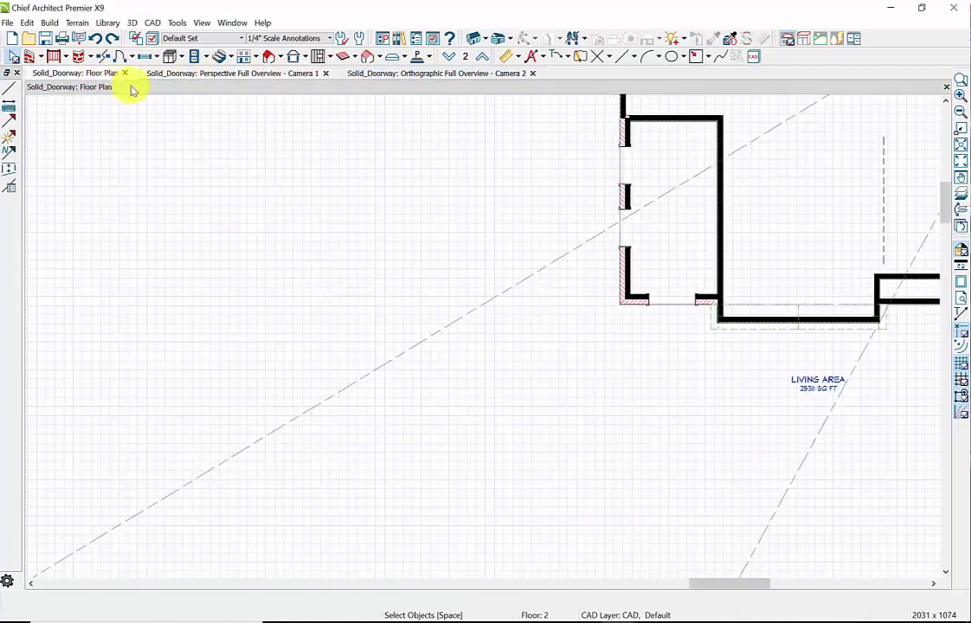
# Step: Zoom in on the Floor 2 plan and select the second-floor left wall
pyautogui.scroll(2, 654, 142)
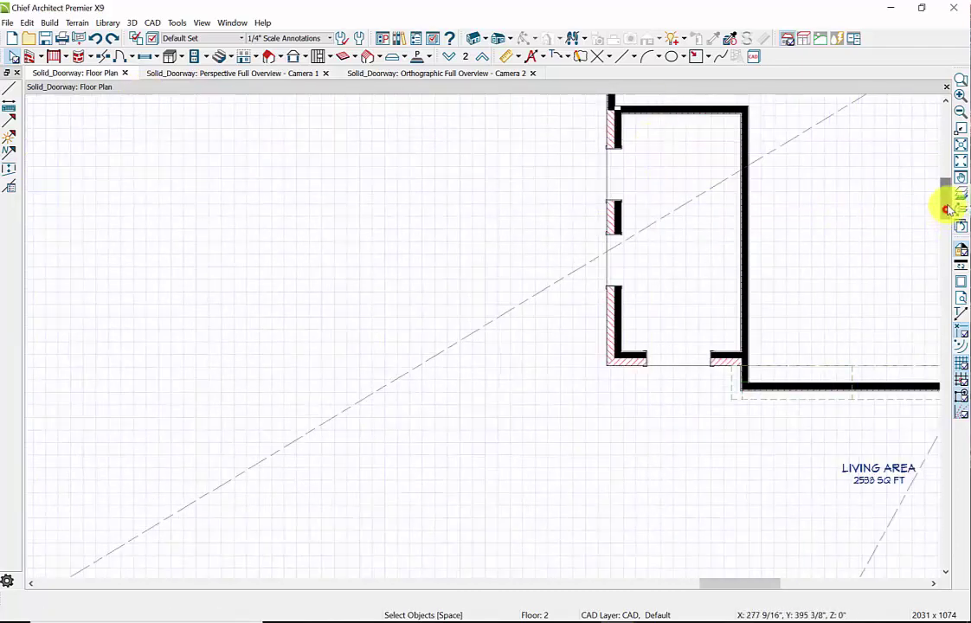
pyautogui.scroll(3, 945, 213)
pyautogui.scroll(-3, 945, 212)
pyautogui.scroll(2, 946, 213)
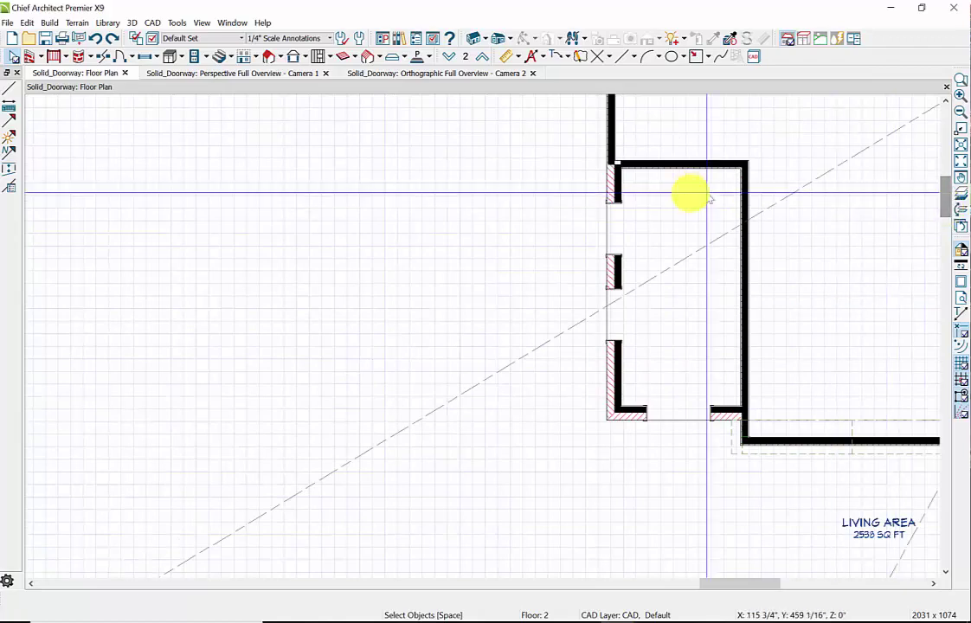
pyautogui.scroll(1, 673, 212)
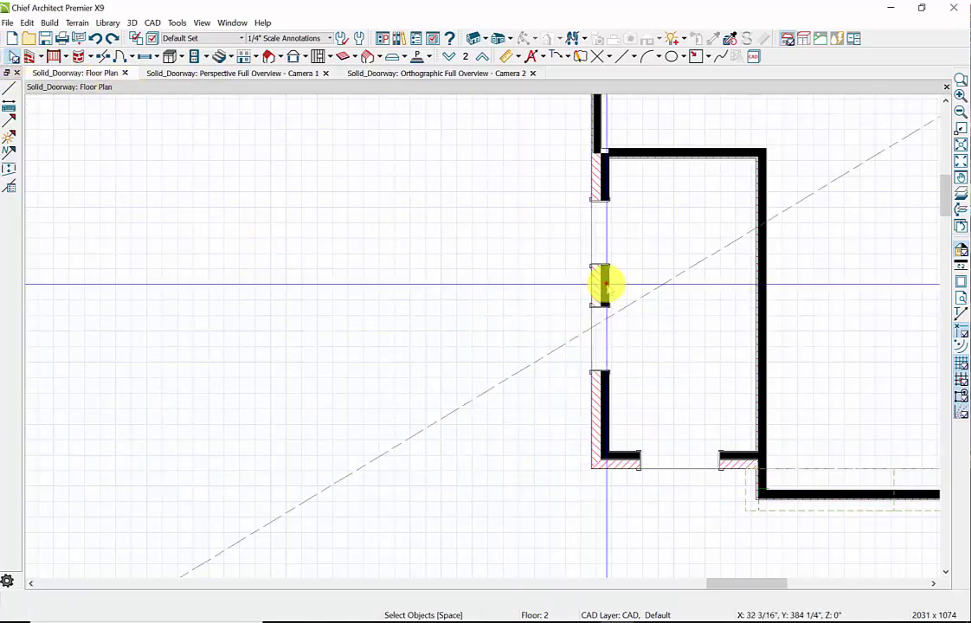
pyautogui.click(605, 283)
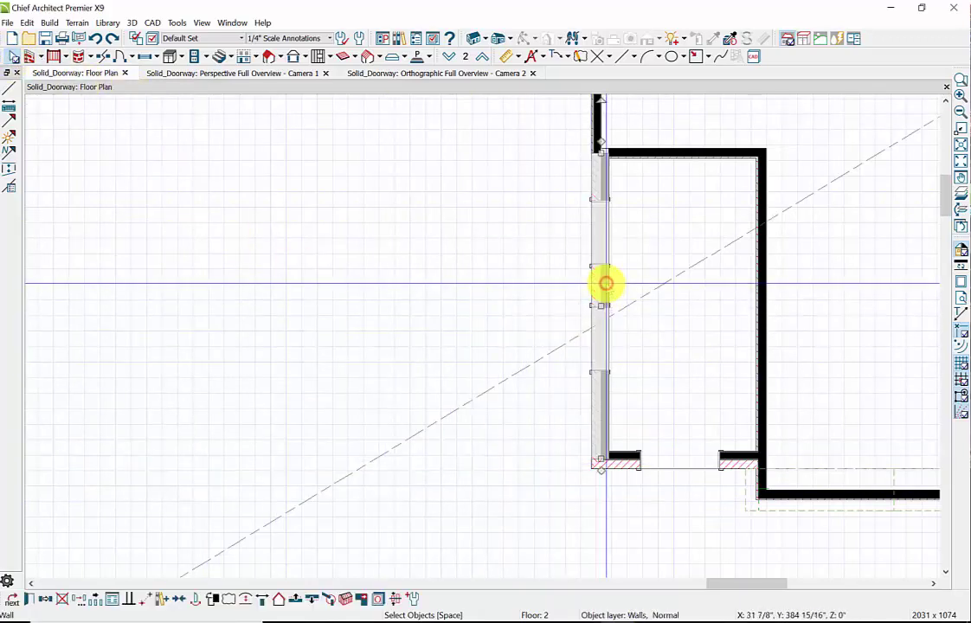
# Step: From the left wall's Wall Specification, open the Stucco-12 wall type definitions
pyautogui.click(31, 600)
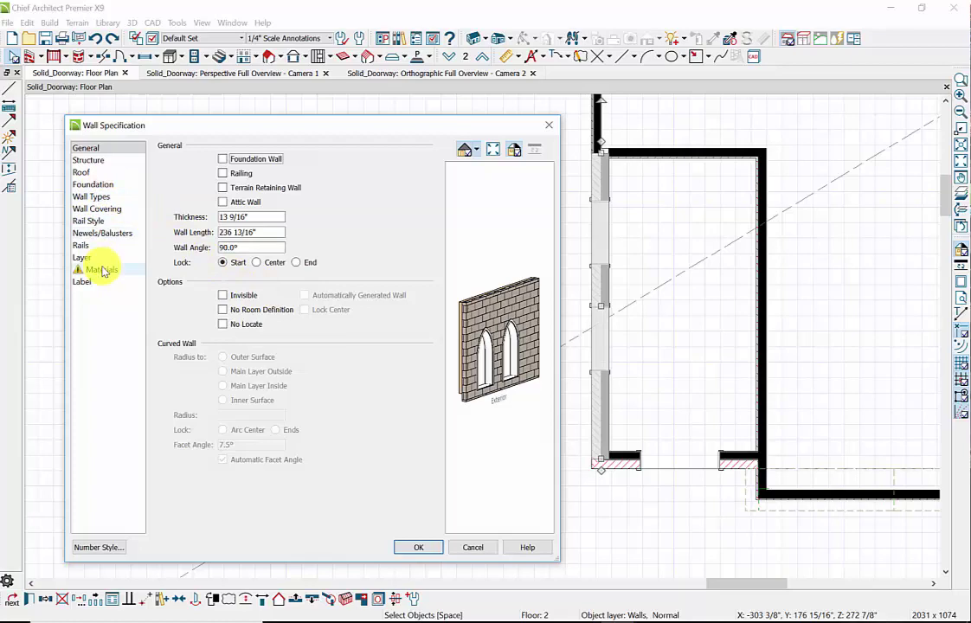
pyautogui.click(98, 196)
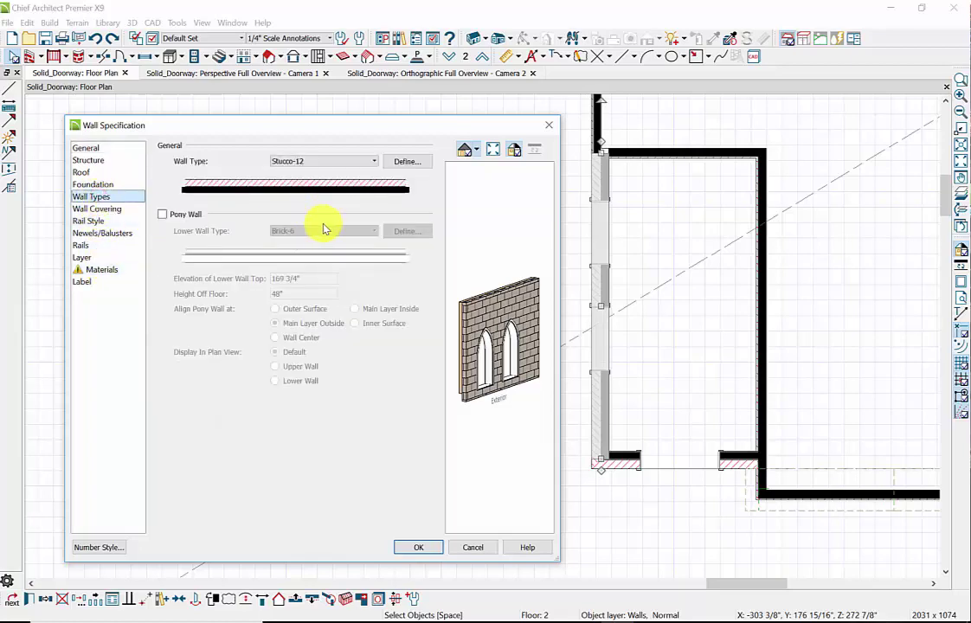
pyautogui.click(410, 162)
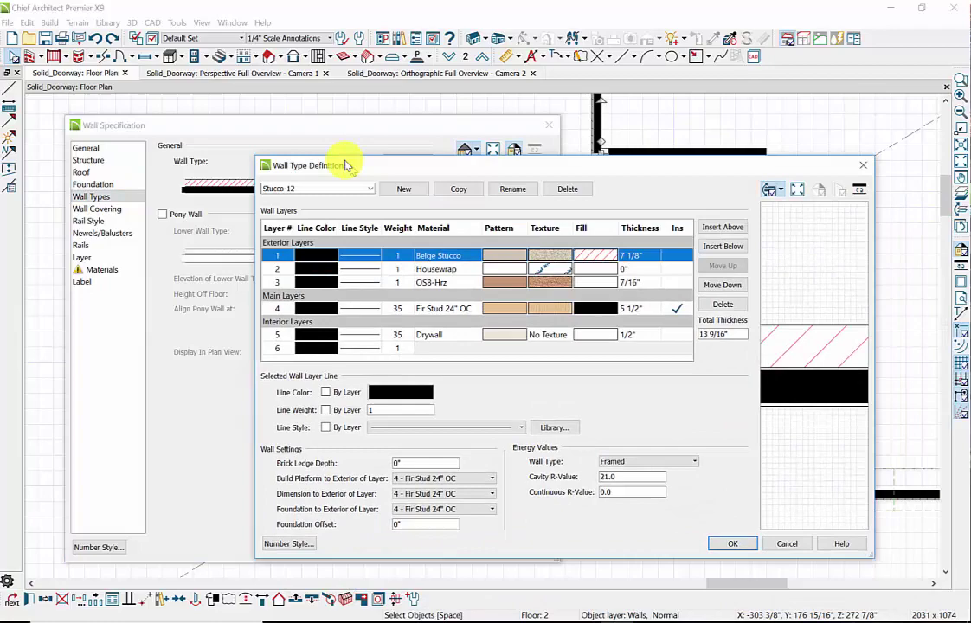
# Step: Set the Beige Stucco layer 1 thickness to 1 1/8"
pyautogui.moveTo(346, 163); pyautogui.dragTo(323, 141)
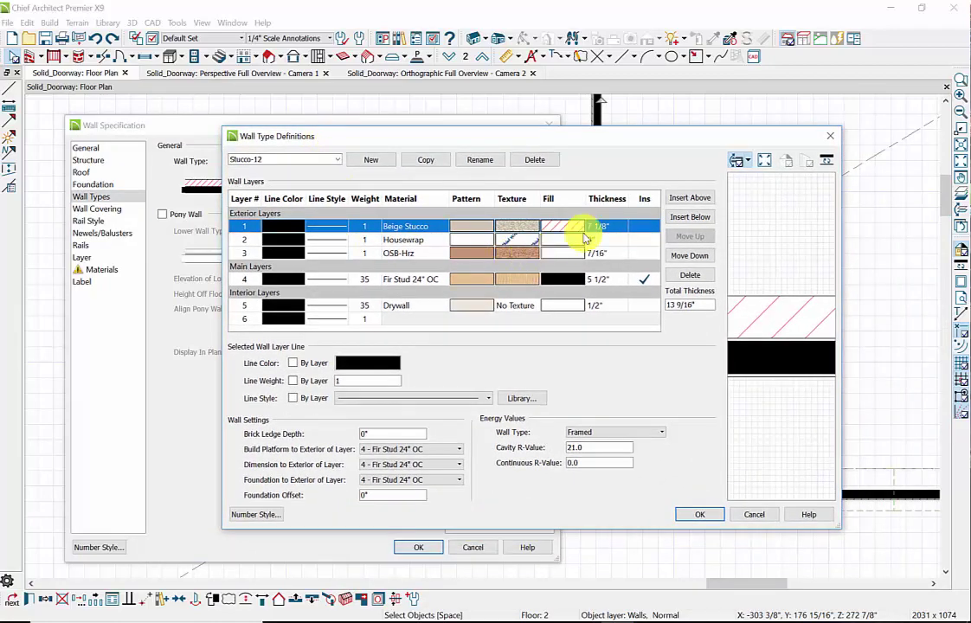
pyautogui.click(564, 230)
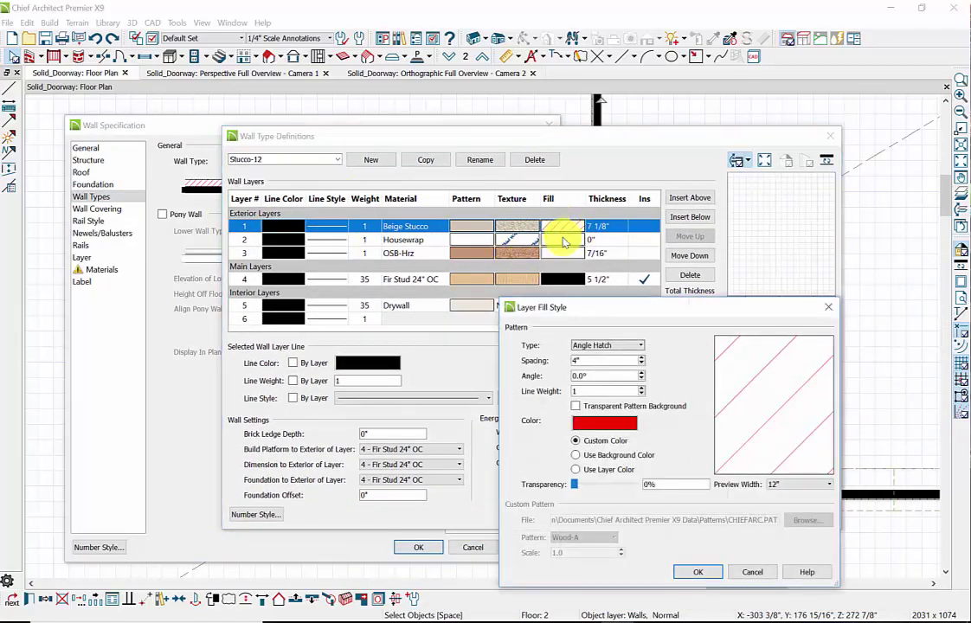
pyautogui.click(752, 570)
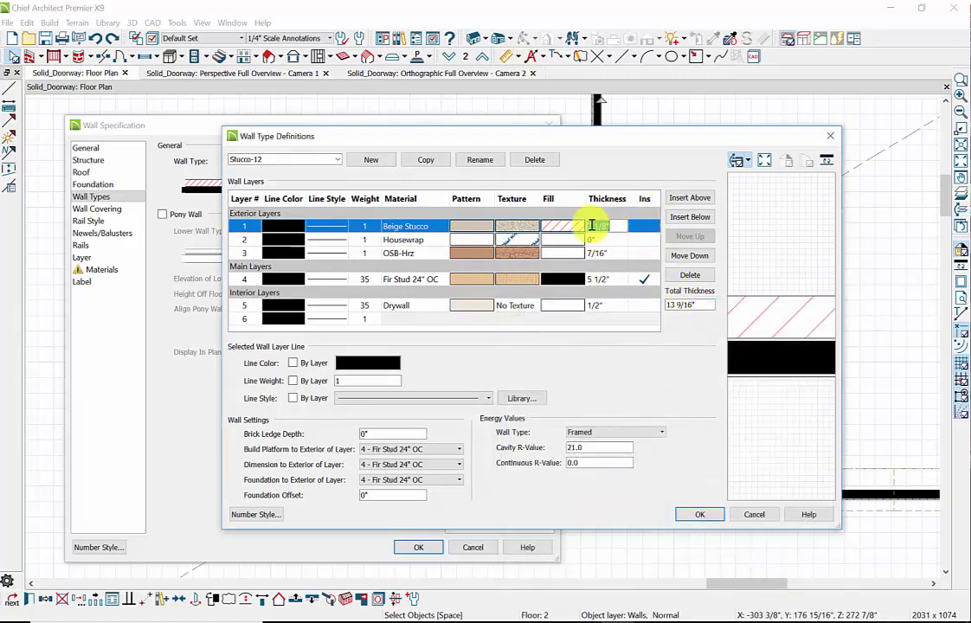
pyautogui.click(591, 225)
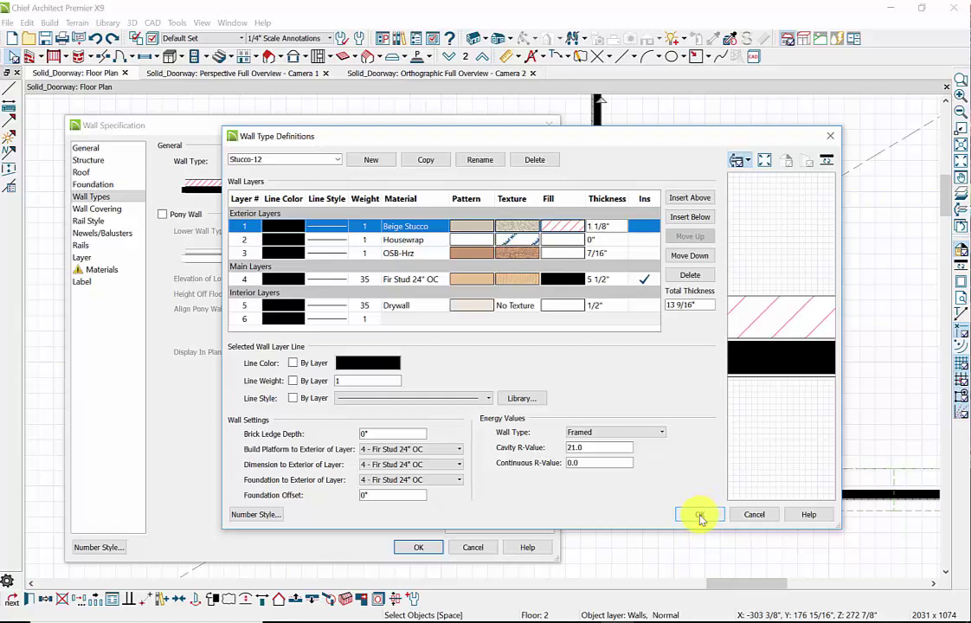
# Step: Set the Fir Stud main layer to 11 1/2" and accept the main-layer move notice
pyautogui.click(593, 283)
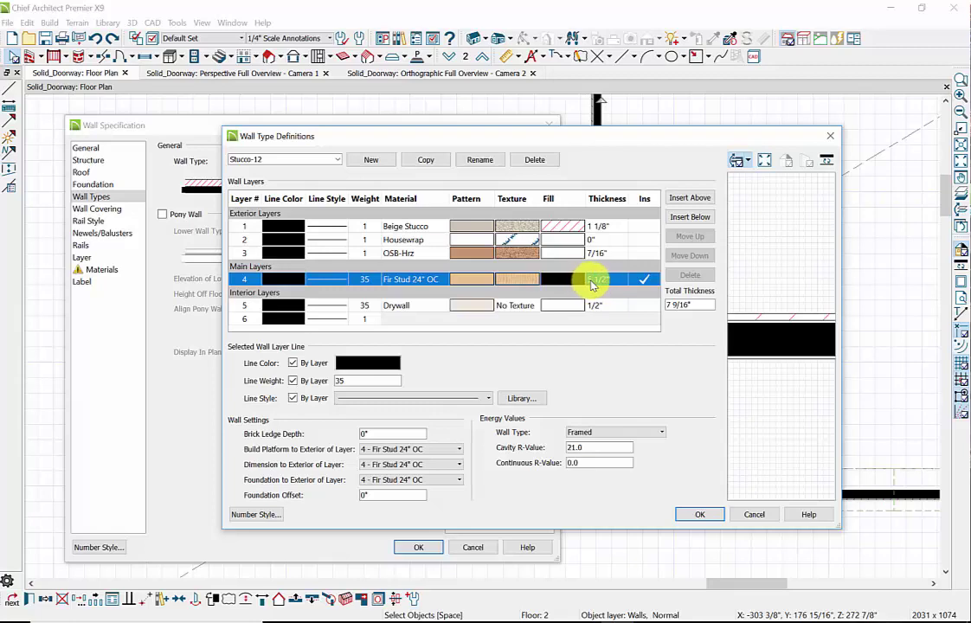
pyautogui.click(594, 282)
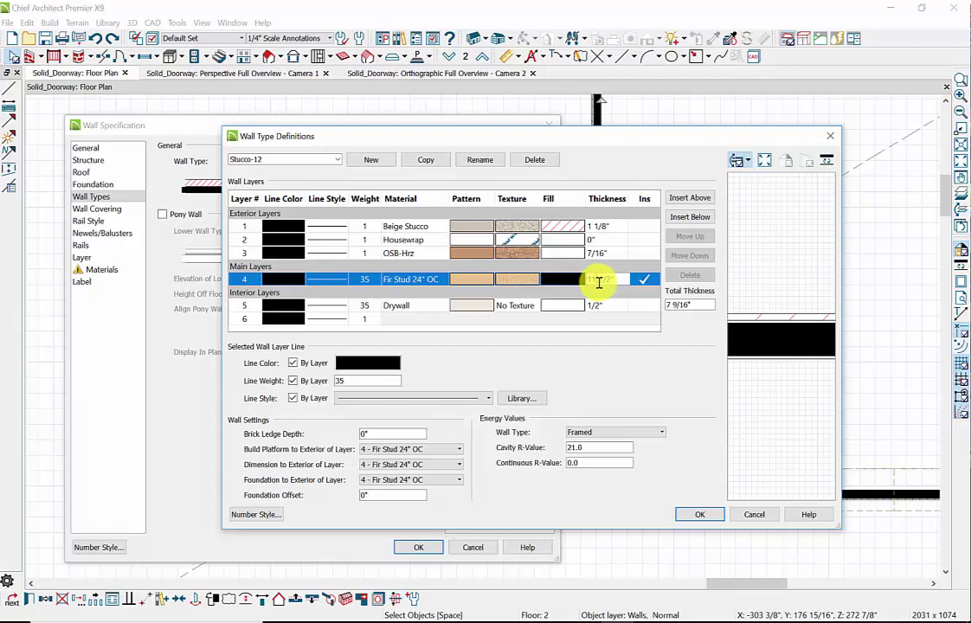
pyautogui.click(701, 514)
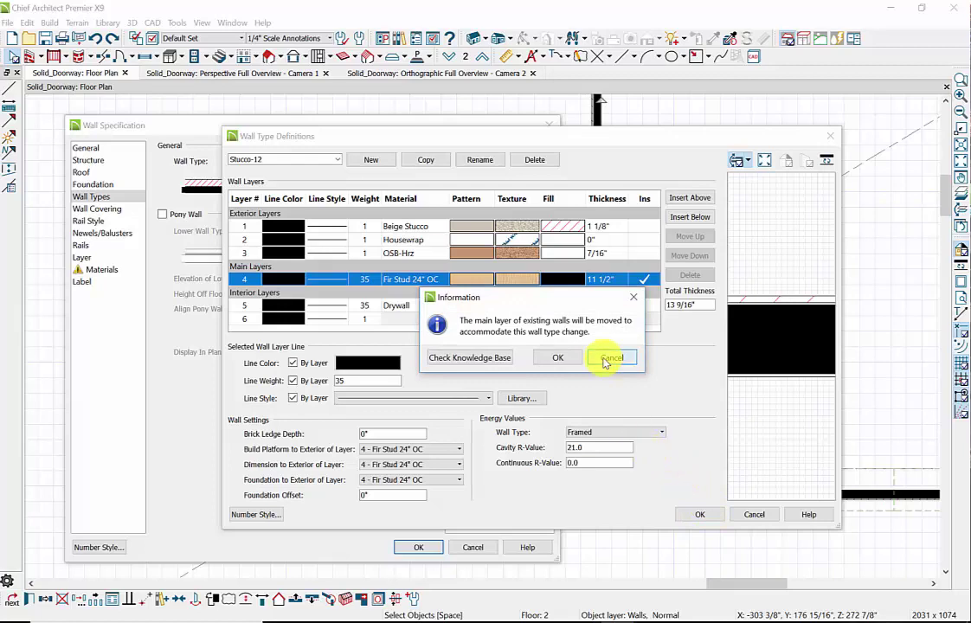
pyautogui.click(548, 359)
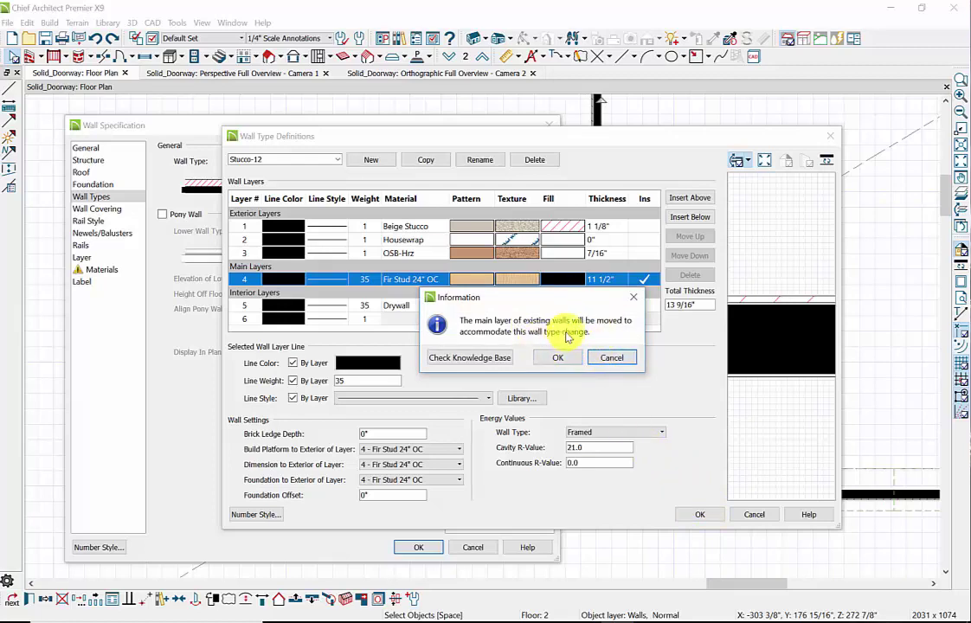
pyautogui.click(559, 358)
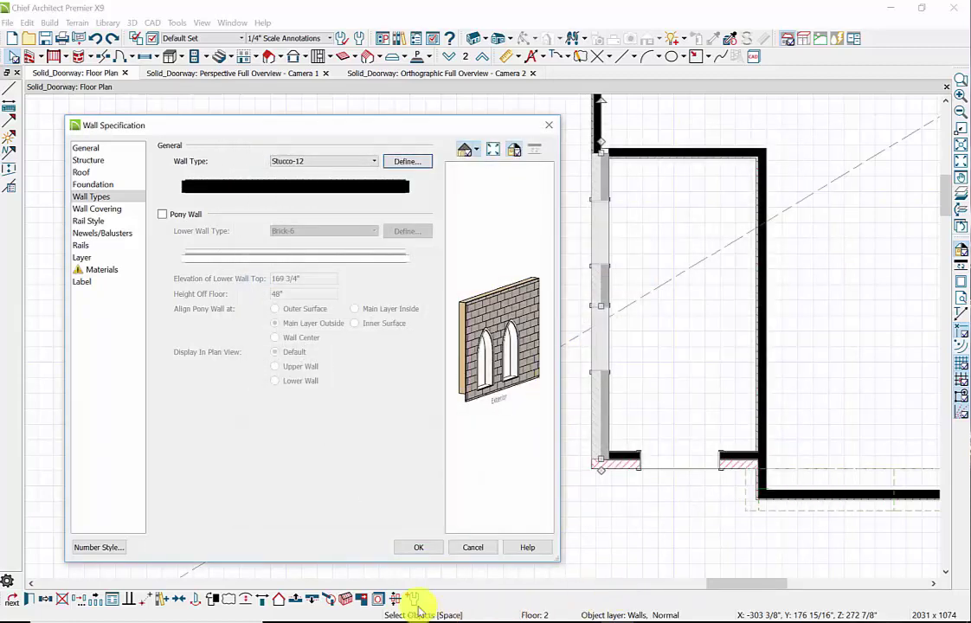
pyautogui.click(418, 547)
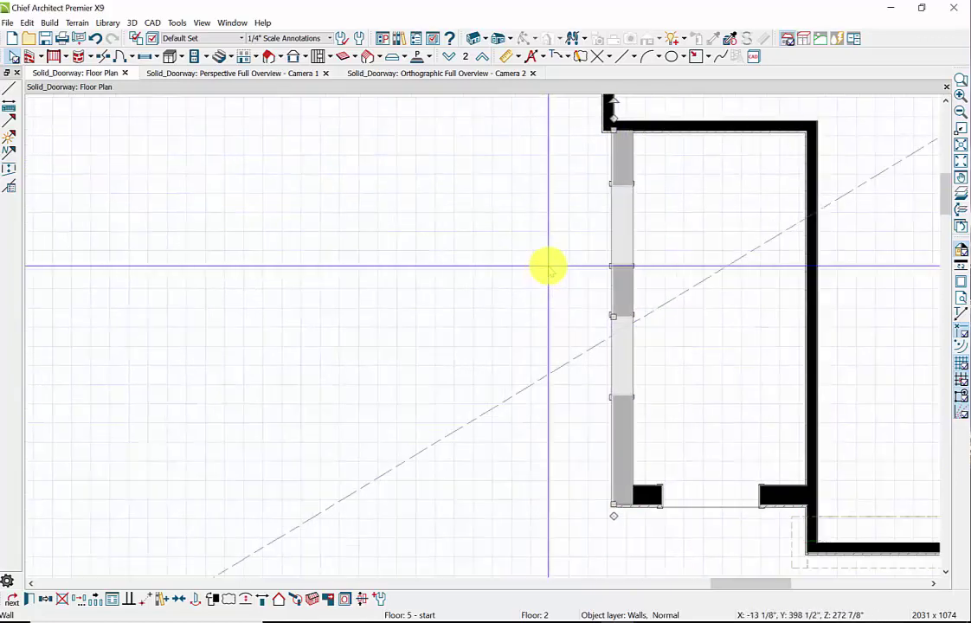
pyautogui.scroll(-1, 548, 269)
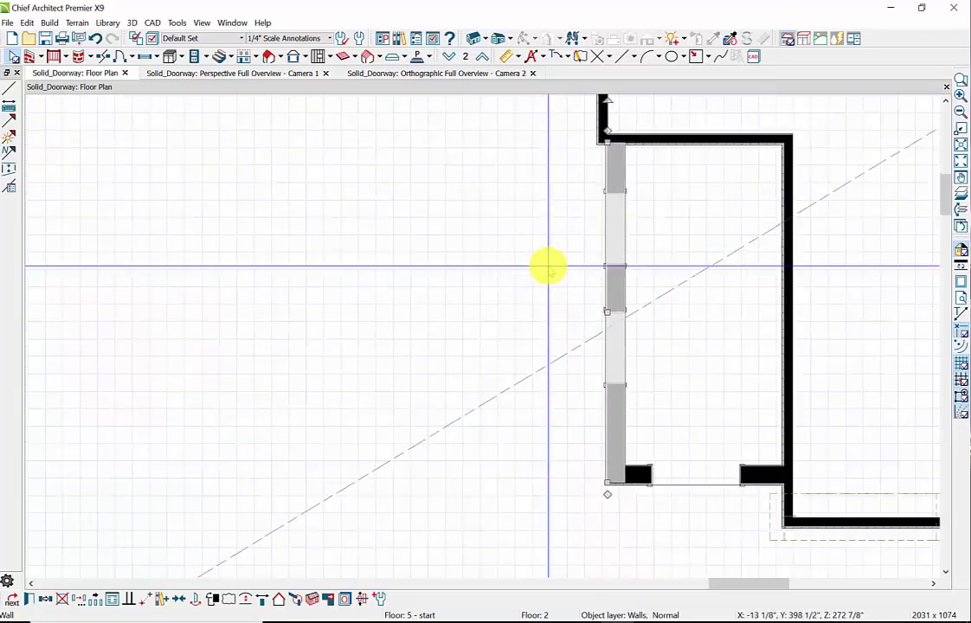
pyautogui.click(463, 76)
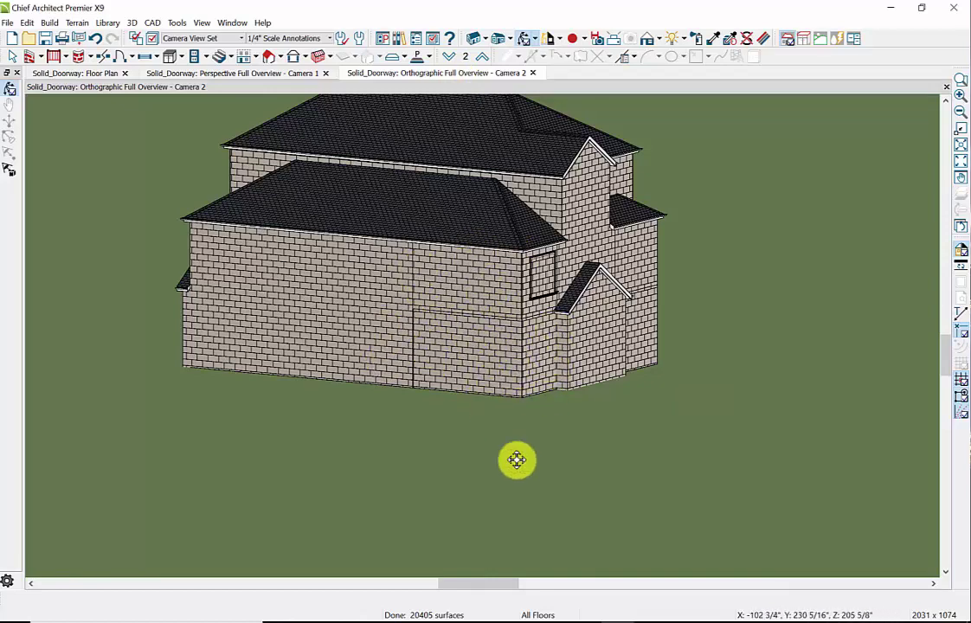
pyautogui.click(281, 74)
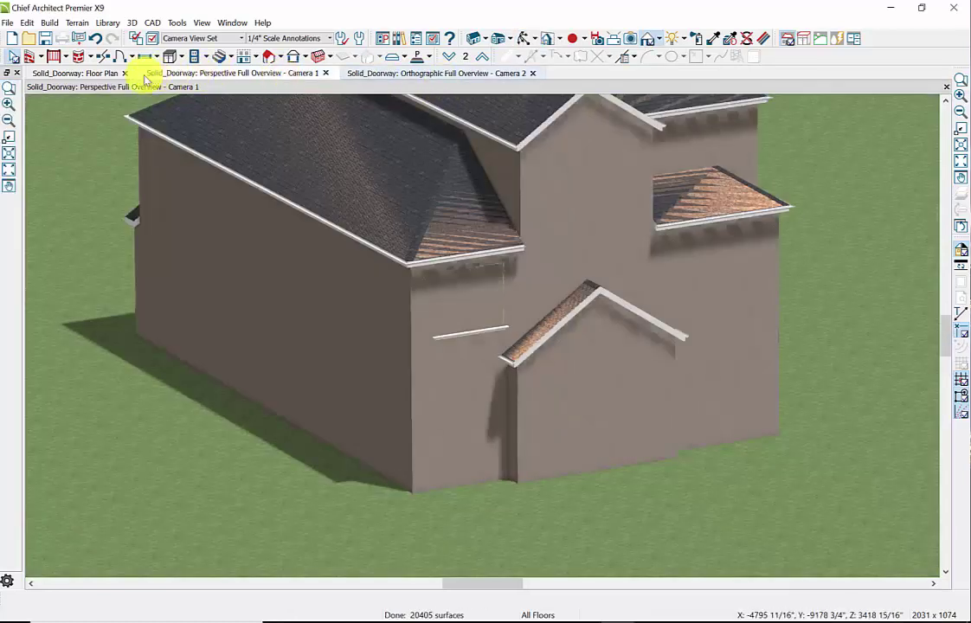
pyautogui.click(93, 74)
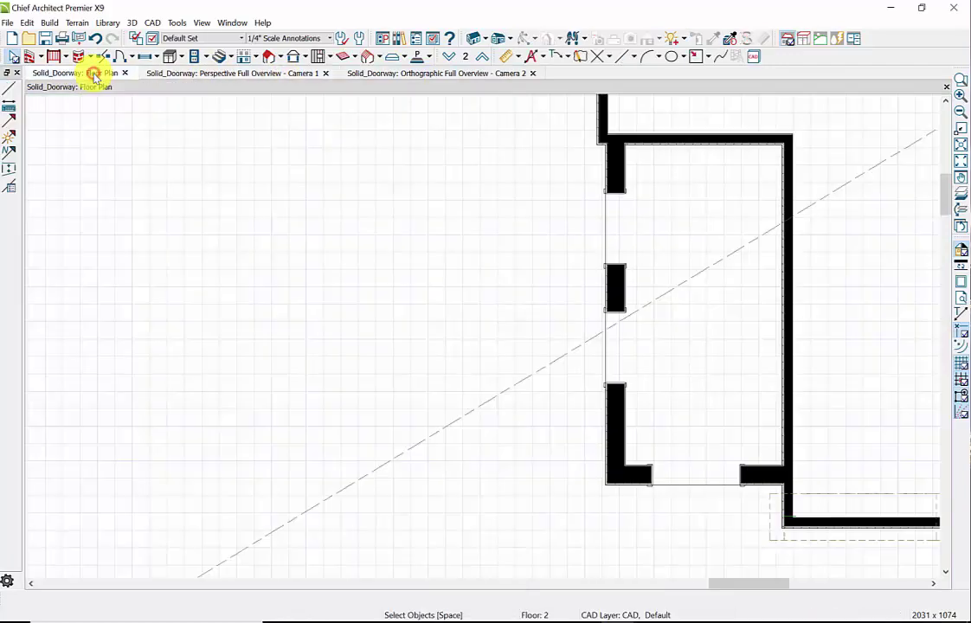
# Step: Draw a vertical CAD guide line down from the left wall's outer corner
pyautogui.scroll(1, 606, 178)
pyautogui.click(608, 179)
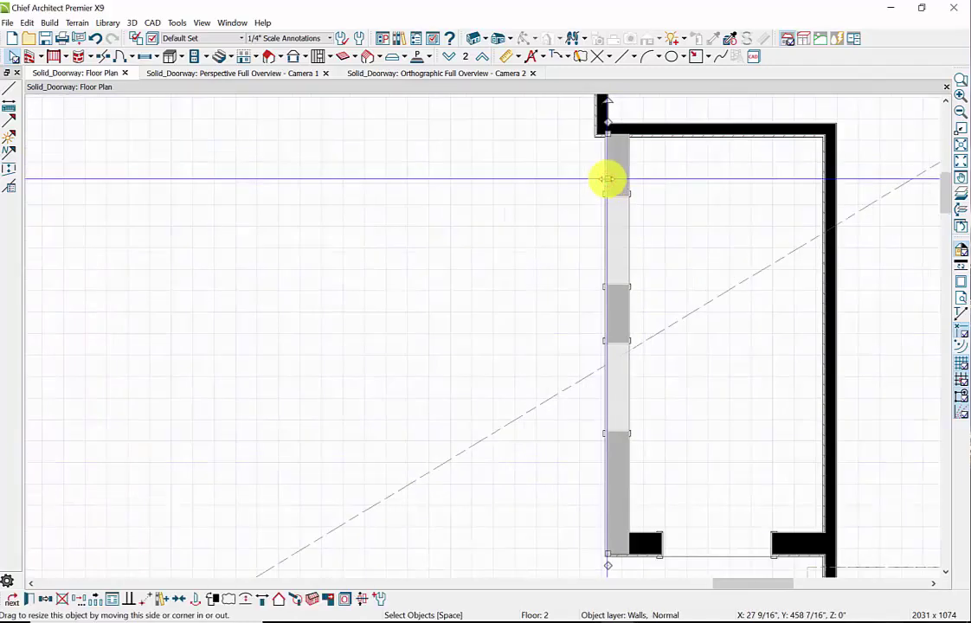
pyautogui.scroll(-1, 608, 179)
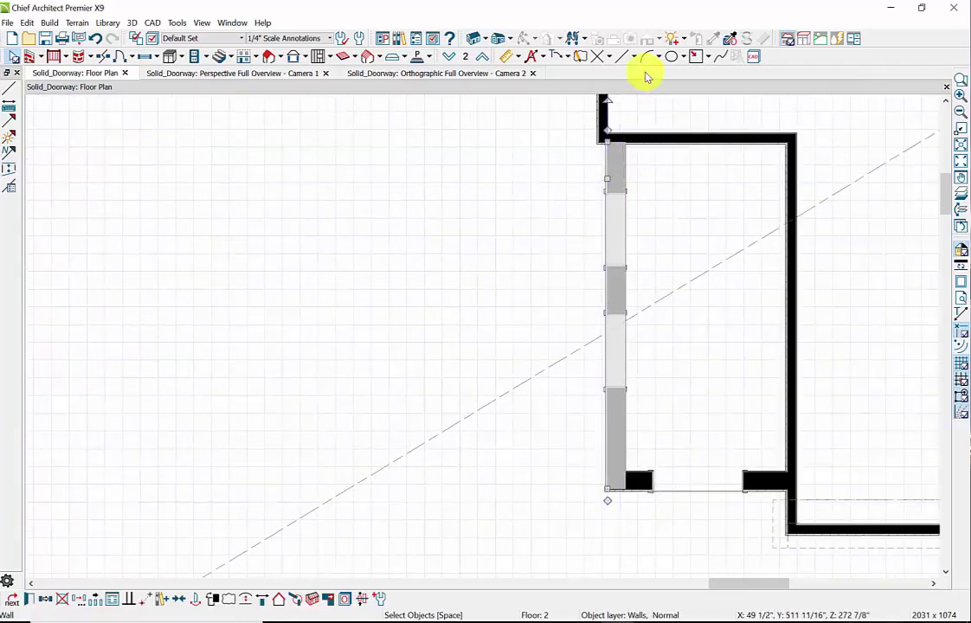
pyautogui.scroll(1, 577, 121)
pyautogui.scroll(2, 574, 136)
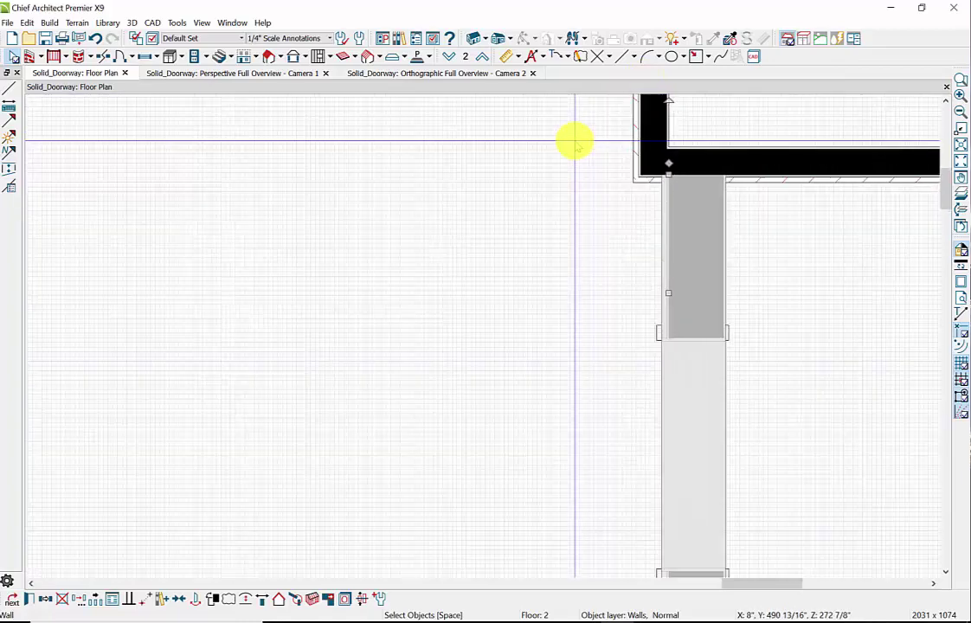
pyautogui.click(637, 56)
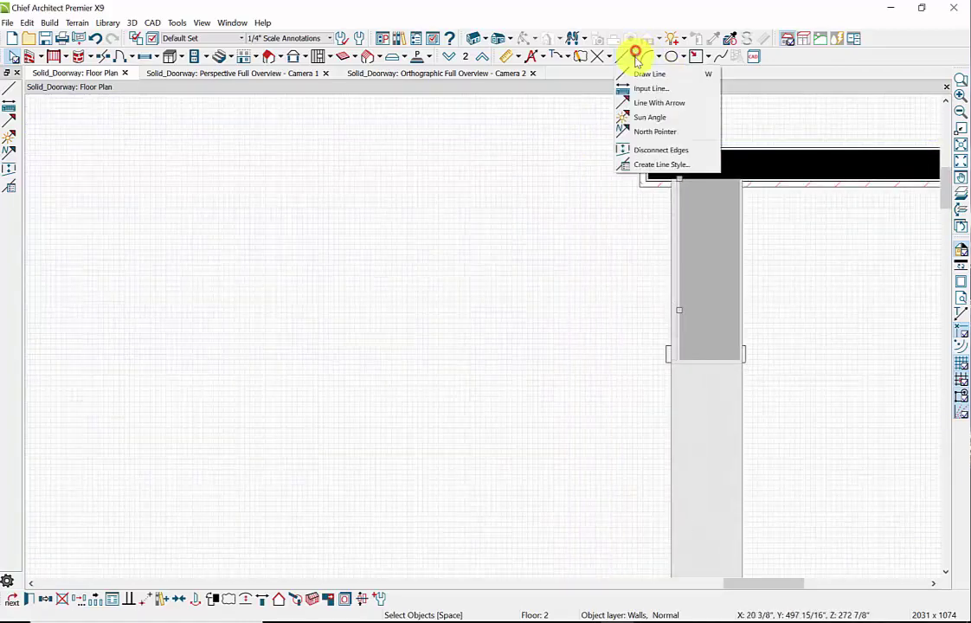
pyautogui.click(647, 87)
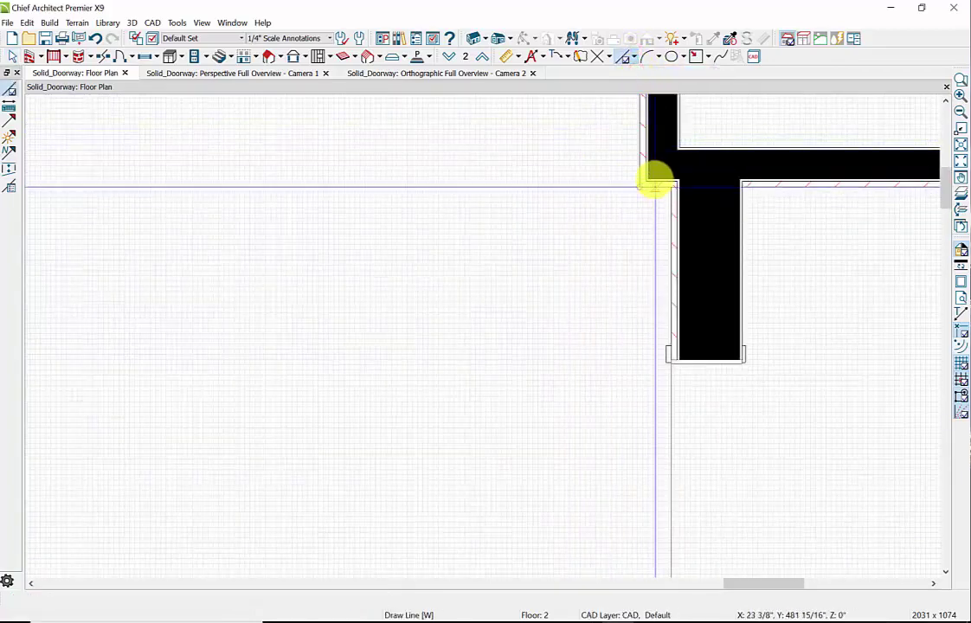
pyautogui.moveTo(648, 180)
pyautogui.mouseDown()
pyautogui.moveTo(646, 256)
pyautogui.moveTo(601, 476)
pyautogui.moveTo(616, 558)
pyautogui.moveTo(609, 586)
pyautogui.moveTo(603, 530)
pyautogui.mouseUp()
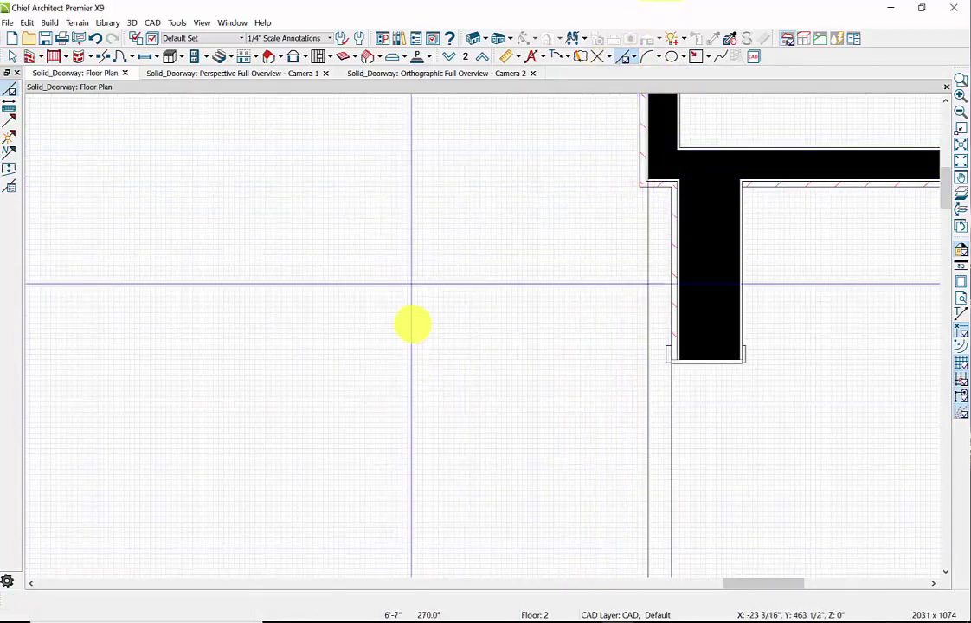
# Step: Extend the vertical guide line down well past the lower wall
pyautogui.scroll(2, 418, 254)
pyautogui.scroll(-1, 432, 201)
pyautogui.scroll(-5, 432, 201)
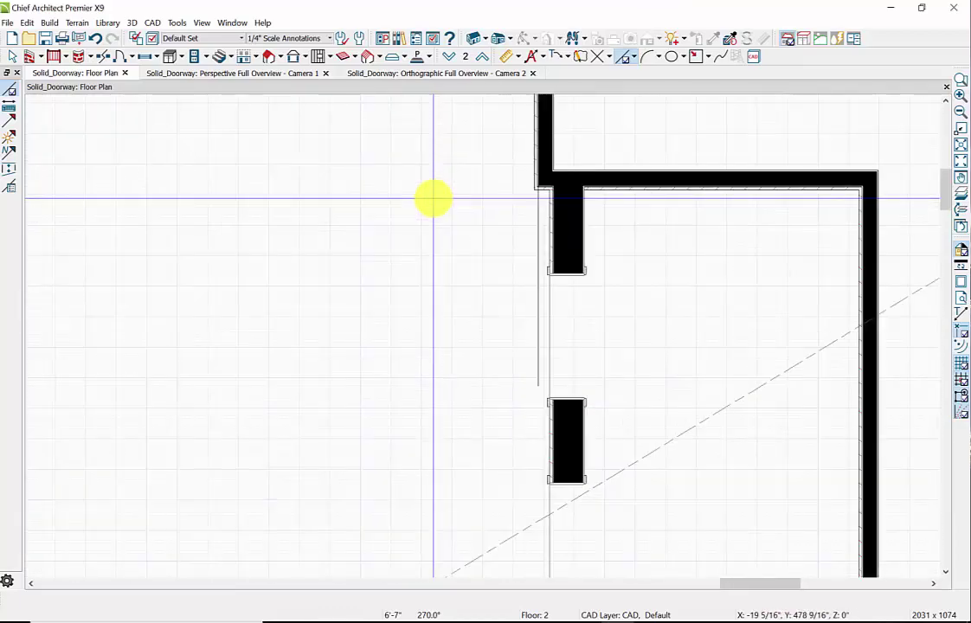
pyautogui.scroll(-1, 432, 201)
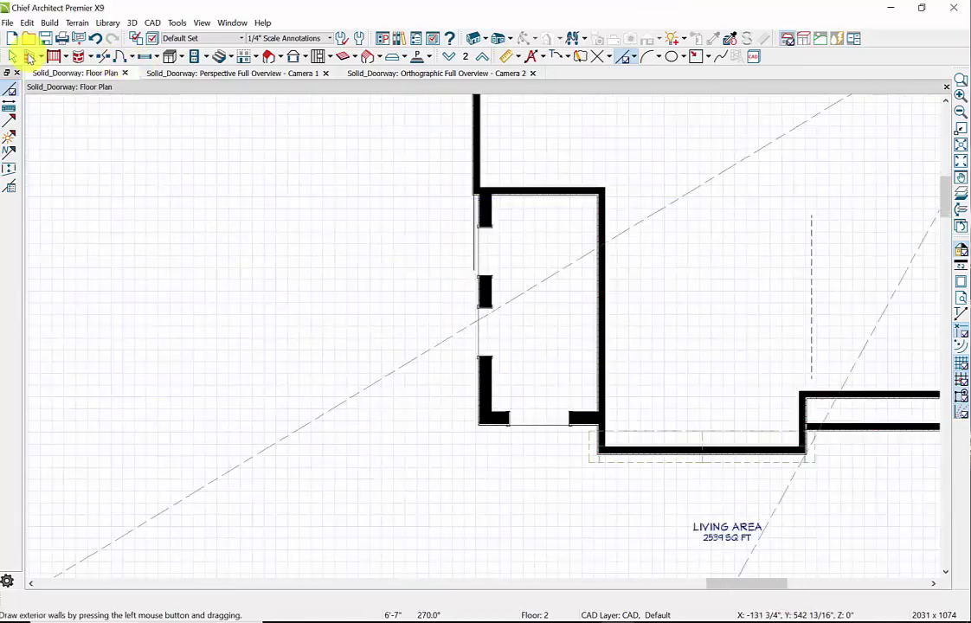
pyautogui.click(13, 54)
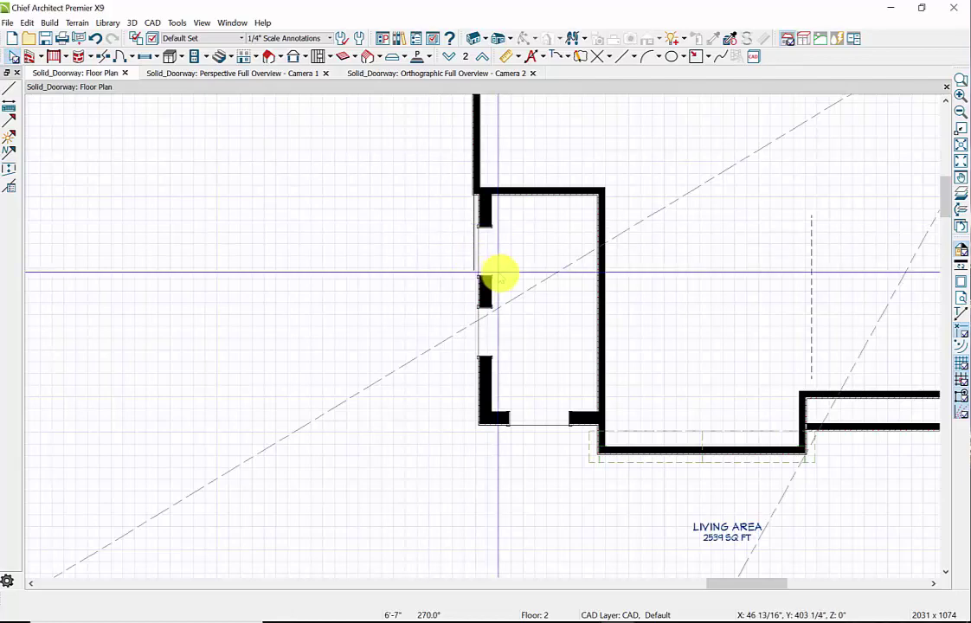
pyautogui.click(476, 264)
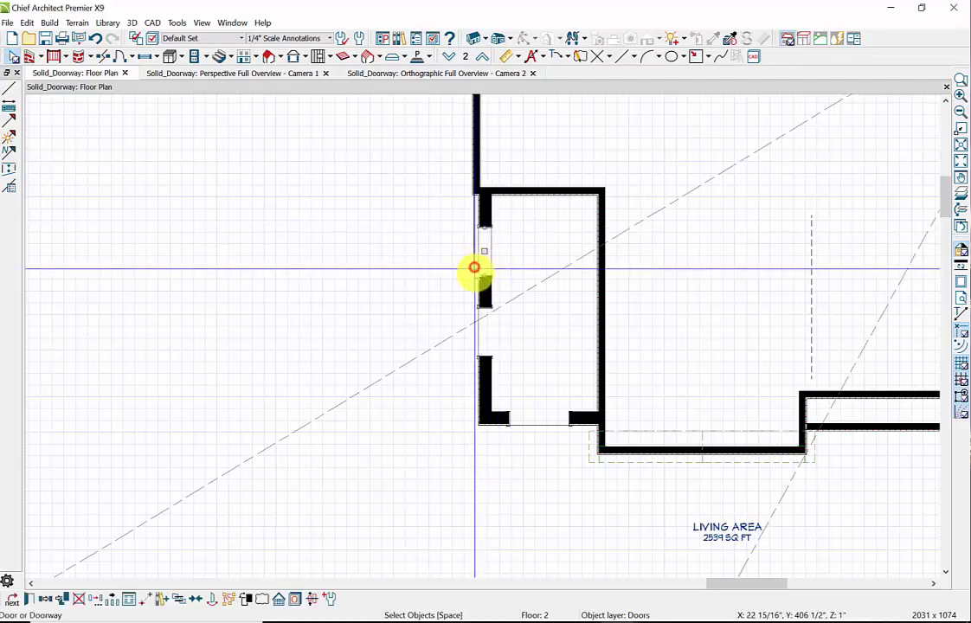
pyautogui.click(474, 264)
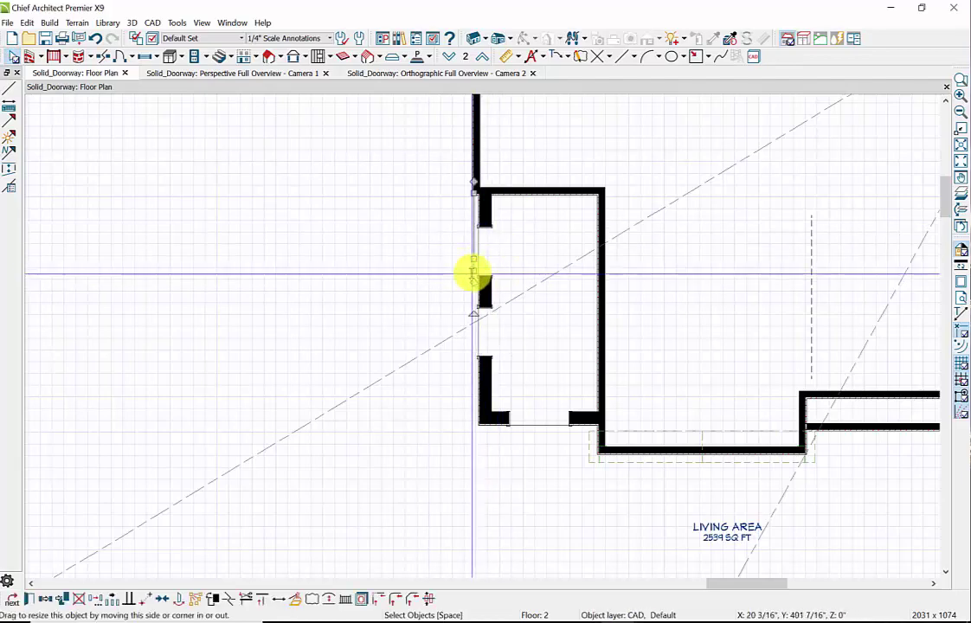
pyautogui.moveTo(472, 272); pyautogui.dragTo(473, 571)
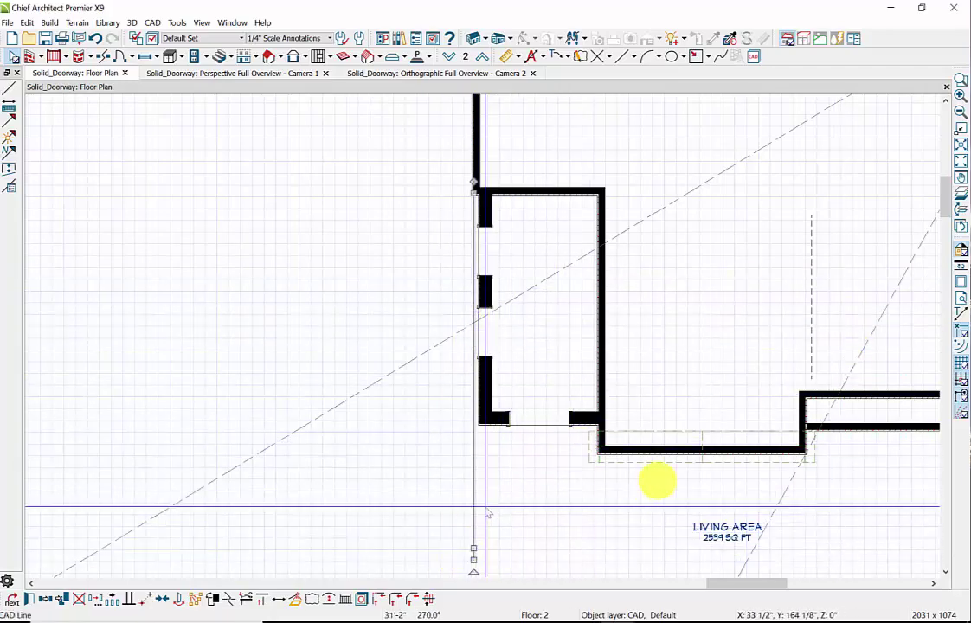
pyautogui.click(242, 266)
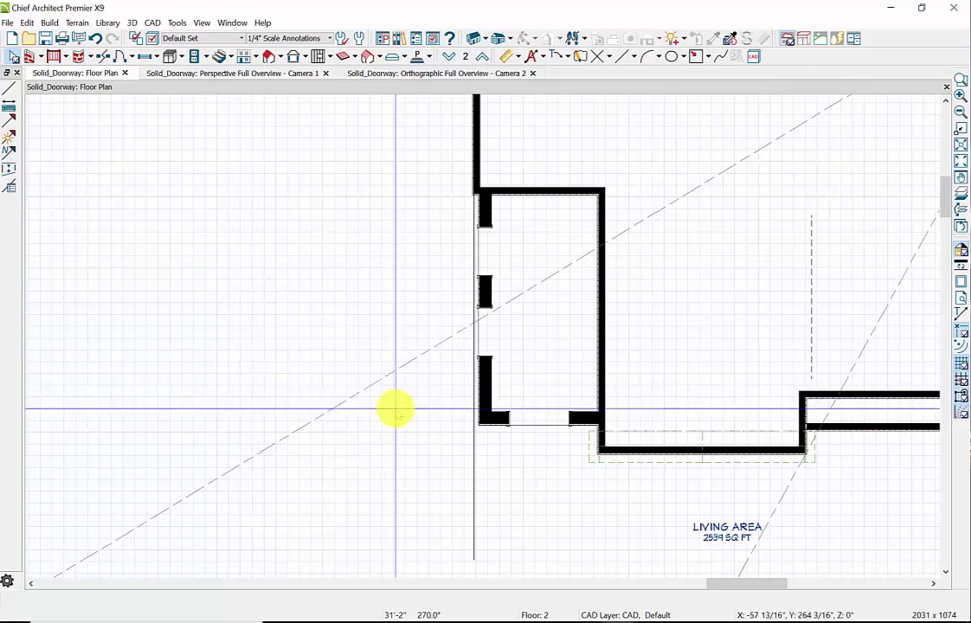
pyautogui.scroll(1, 794, 447)
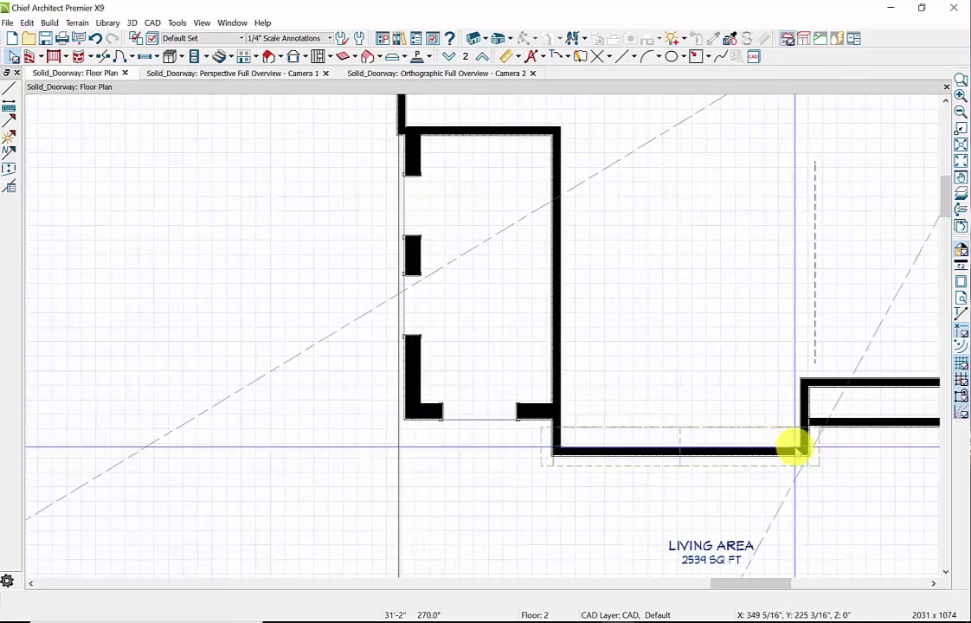
# Step: Draw a horizontal CAD guide line leftward from the lower wall's right corner
pyautogui.scroll(1, 794, 447)
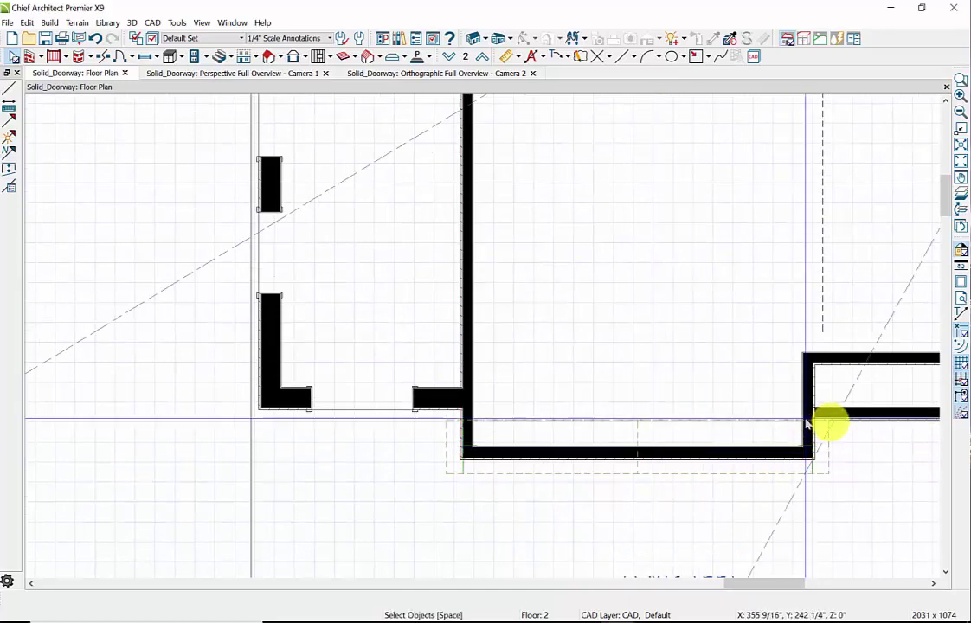
pyautogui.scroll(1, 828, 422)
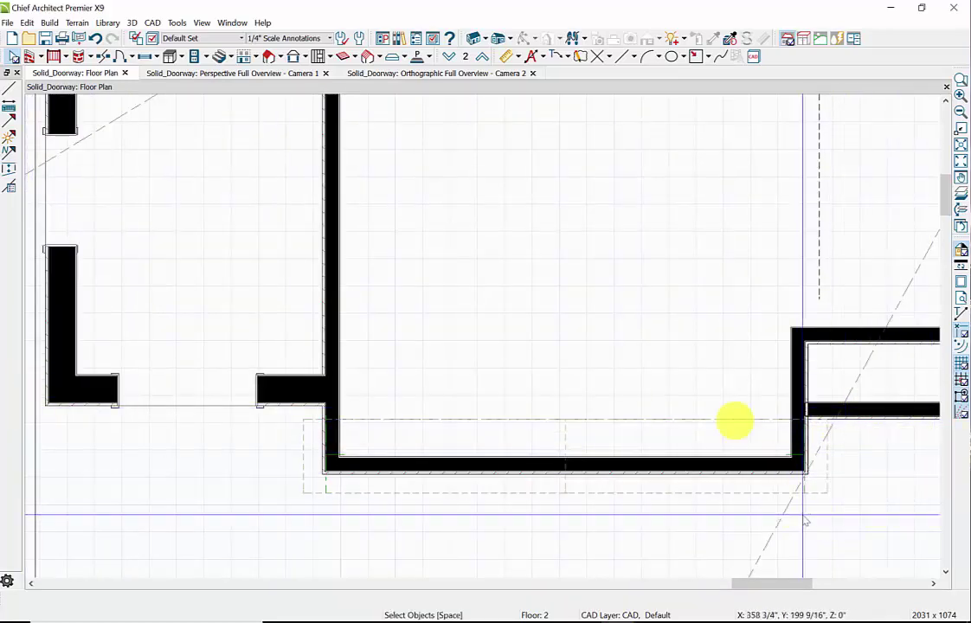
pyautogui.scroll(2, 730, 435)
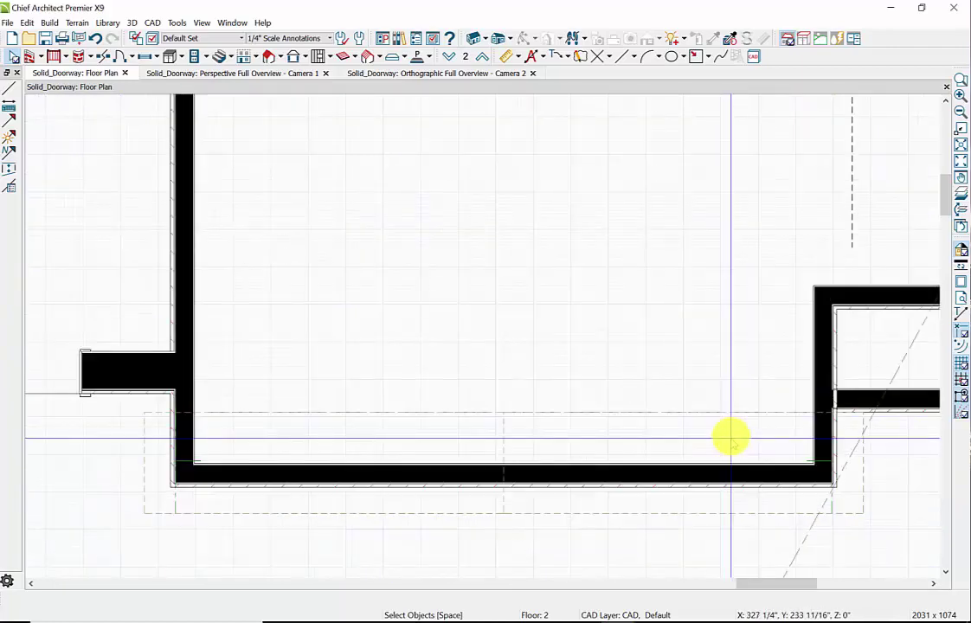
pyautogui.click(634, 58)
pyautogui.click(638, 86)
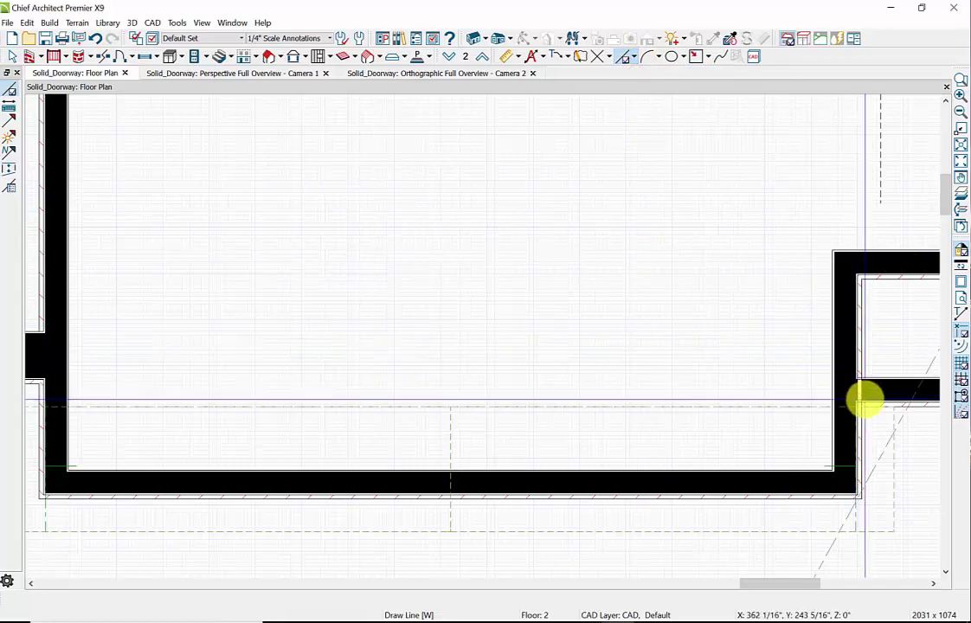
pyautogui.moveTo(865, 400)
pyautogui.mouseDown()
pyautogui.moveTo(639, 430)
pyautogui.moveTo(269, 386)
pyautogui.moveTo(9, 398)
pyautogui.moveTo(37, 401)
pyautogui.mouseUp()
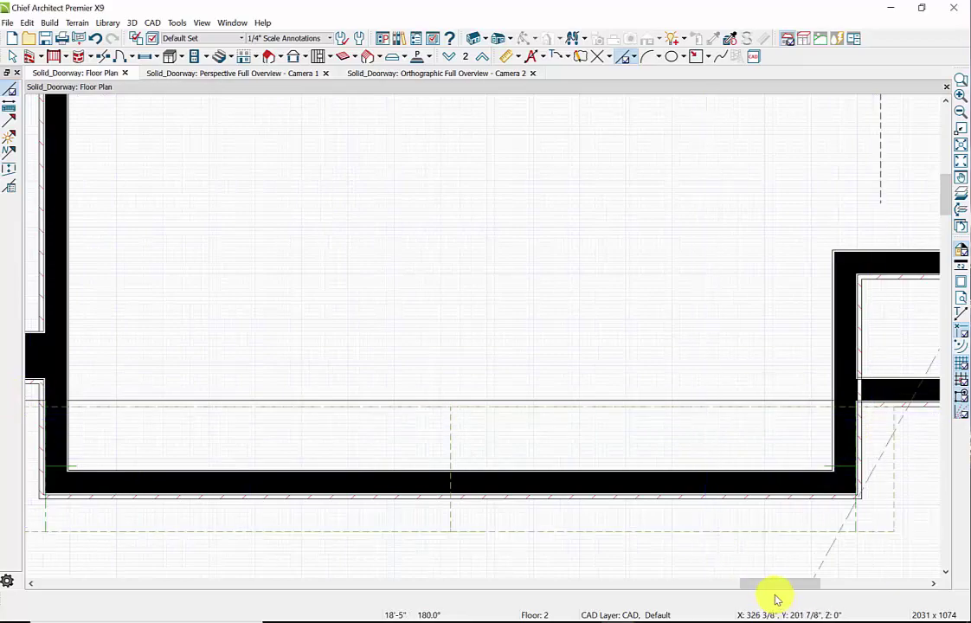
pyautogui.moveTo(772, 586); pyautogui.dragTo(743, 579)
pyautogui.scroll(-5, 735, 540)
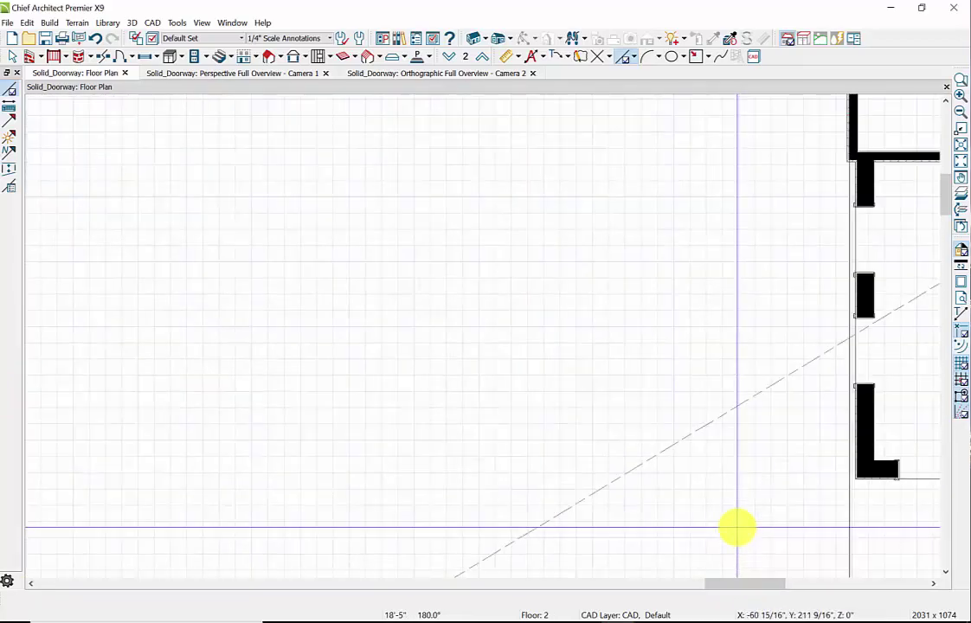
pyautogui.scroll(-2, 735, 527)
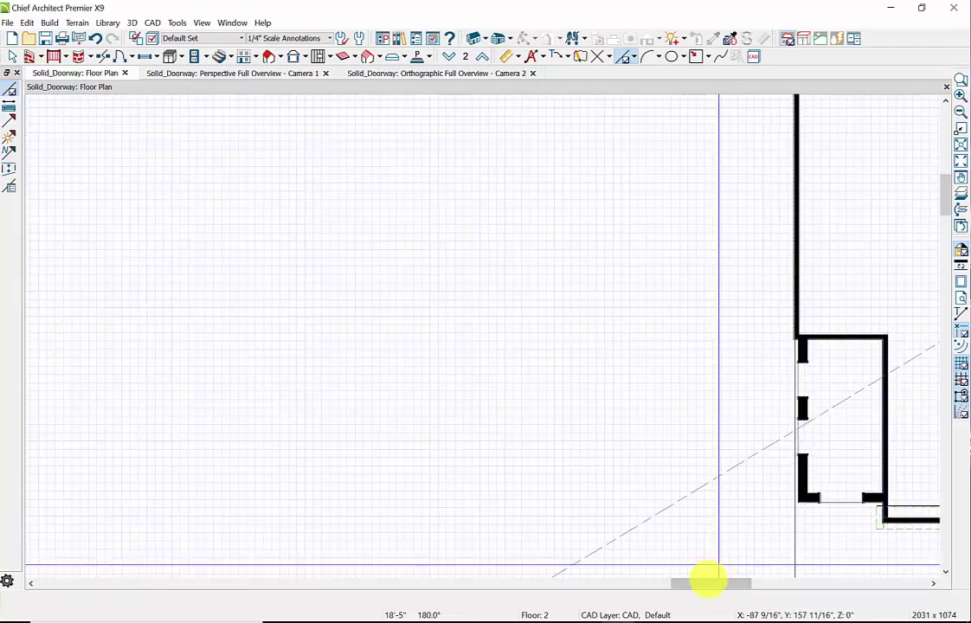
pyautogui.click(707, 585)
pyautogui.moveTo(707, 585); pyautogui.dragTo(727, 585)
pyautogui.scroll(3, 589, 542)
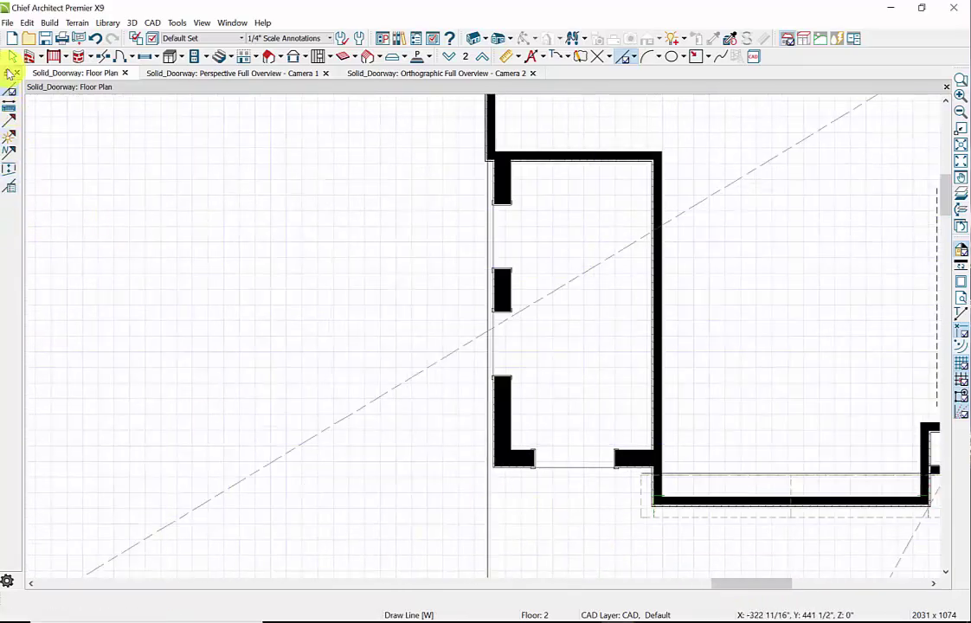
# Step: Extend the horizontal guide line farther left past the vertical guide
pyautogui.press('space')
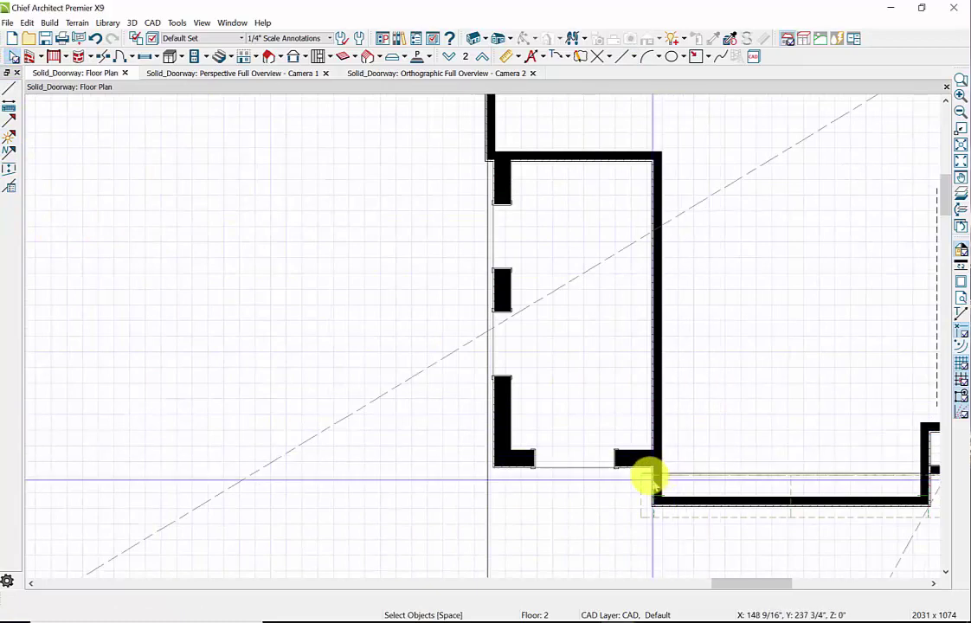
pyautogui.click(645, 474)
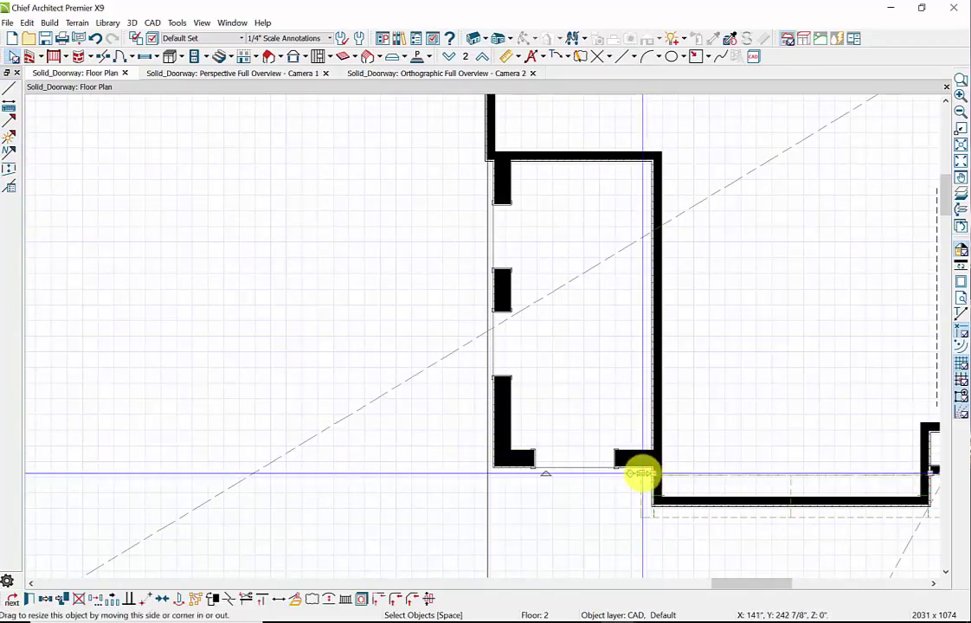
pyautogui.moveTo(602, 472); pyautogui.dragTo(234, 475)
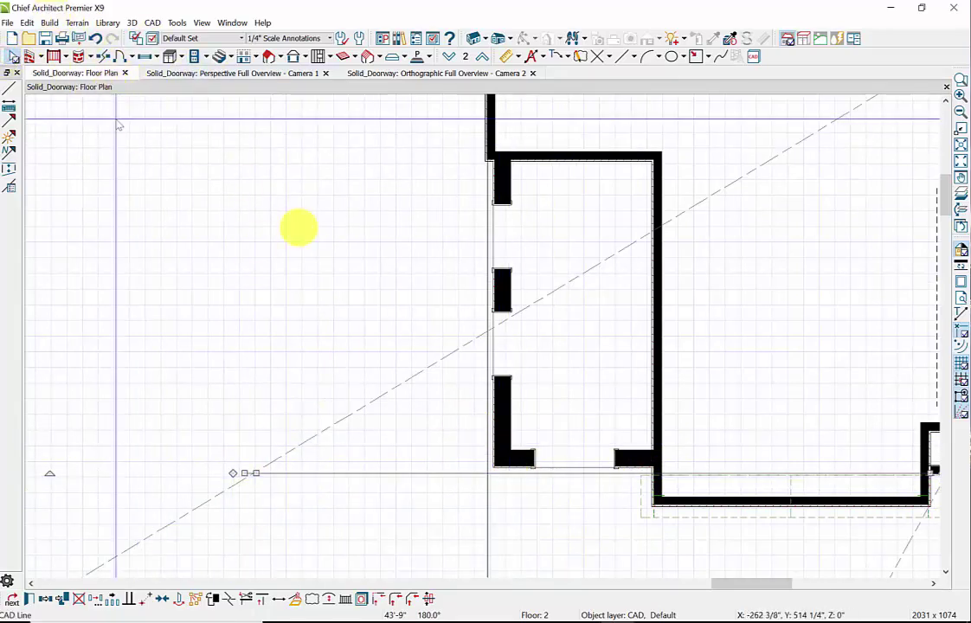
# Step: Move the small room's left and bottom walls onto the vertical and horizontal guide lines
pyautogui.click(503, 285)
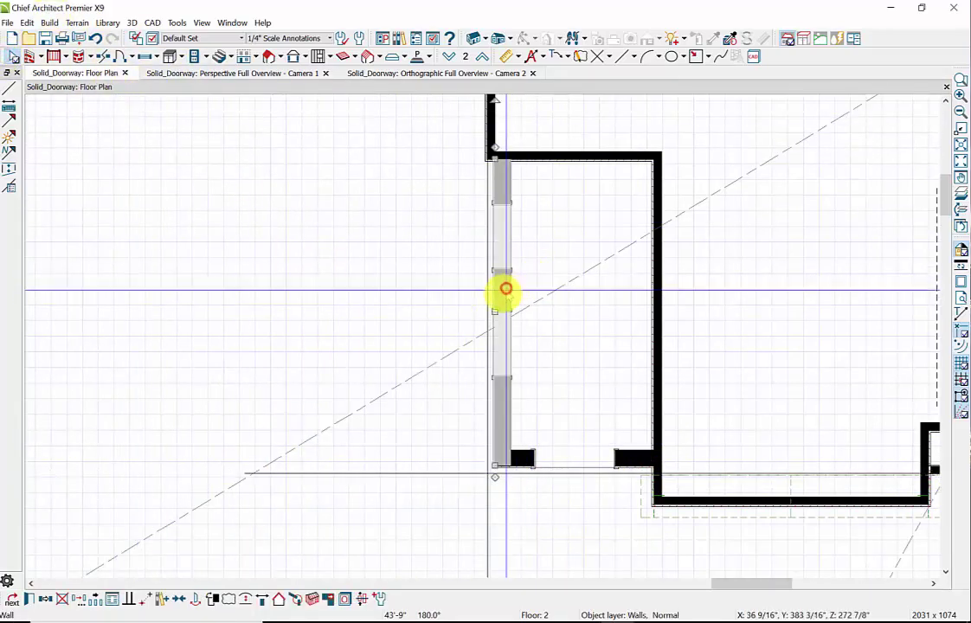
pyautogui.moveTo(499, 313); pyautogui.dragTo(486, 311)
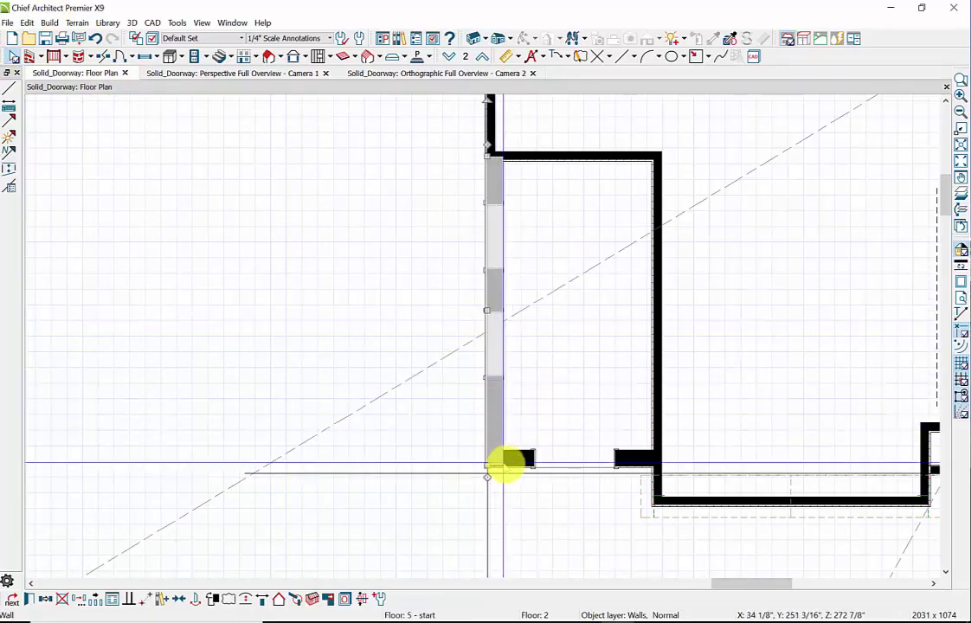
pyautogui.click(511, 459)
pyautogui.moveTo(517, 467); pyautogui.dragTo(499, 487)
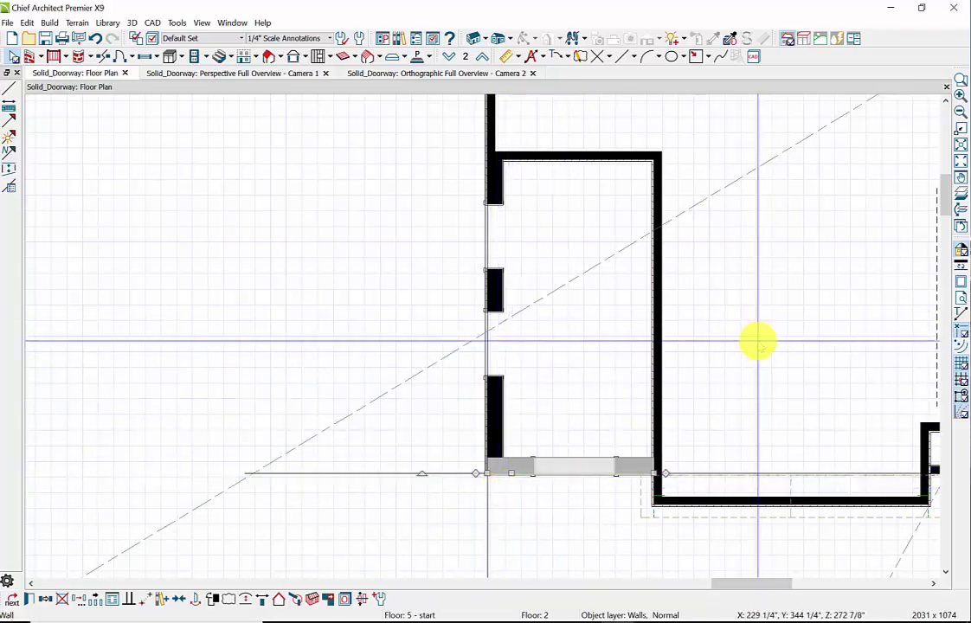
pyautogui.click(271, 330)
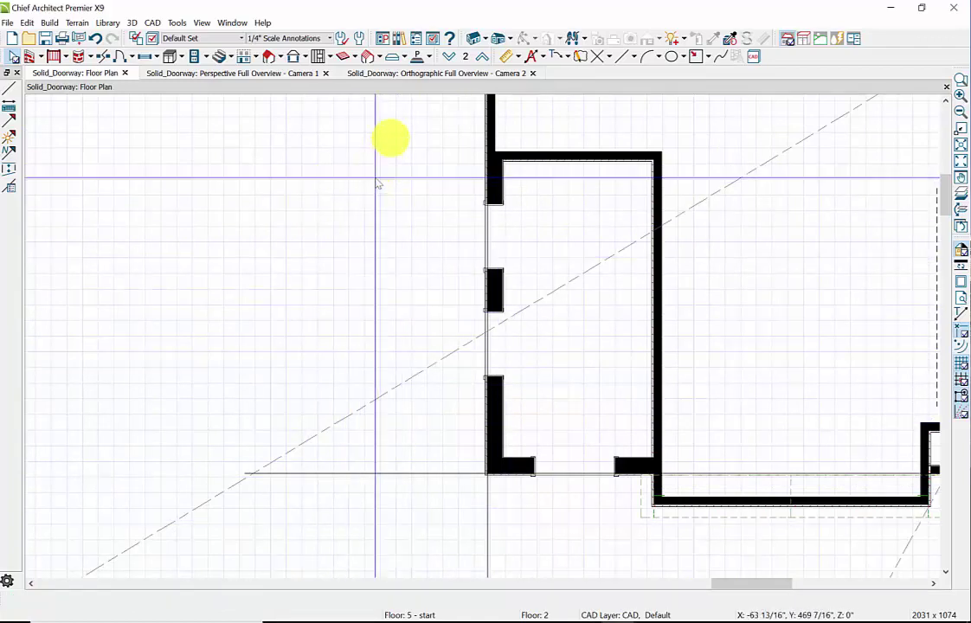
pyautogui.click(410, 76)
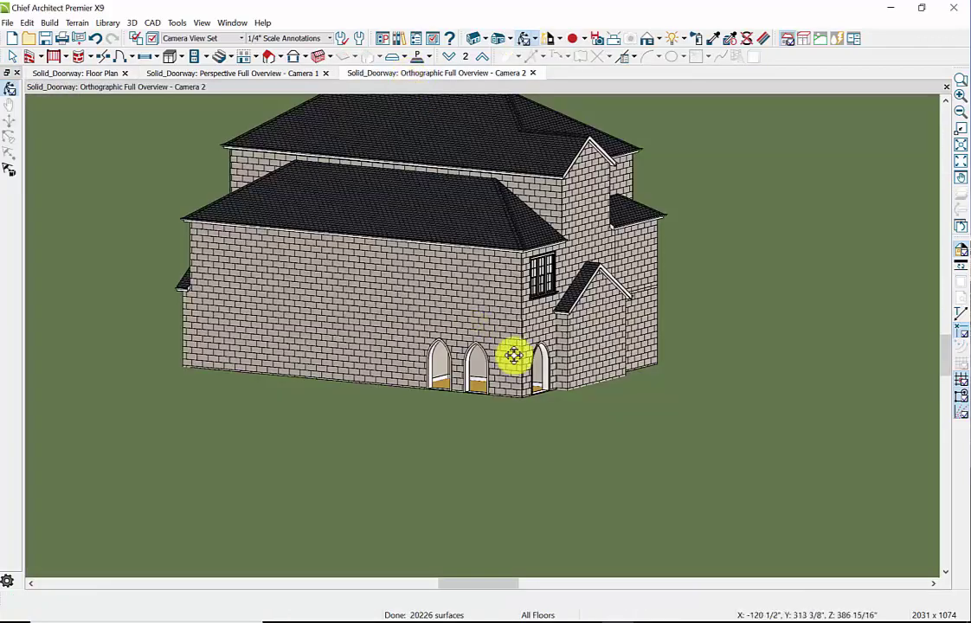
pyautogui.click(282, 76)
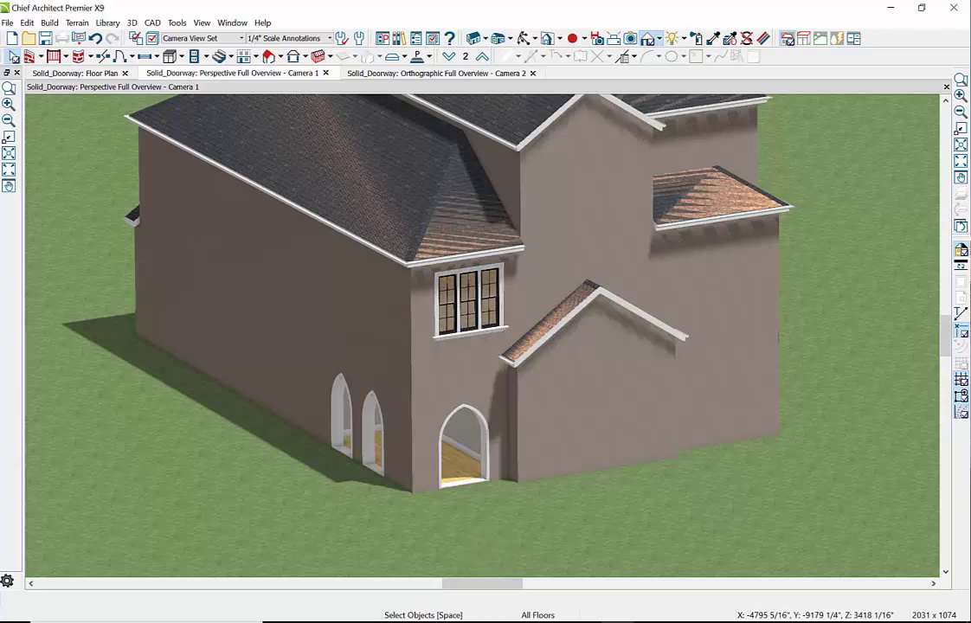
pyautogui.hotkey('ctrl', 'Tab')
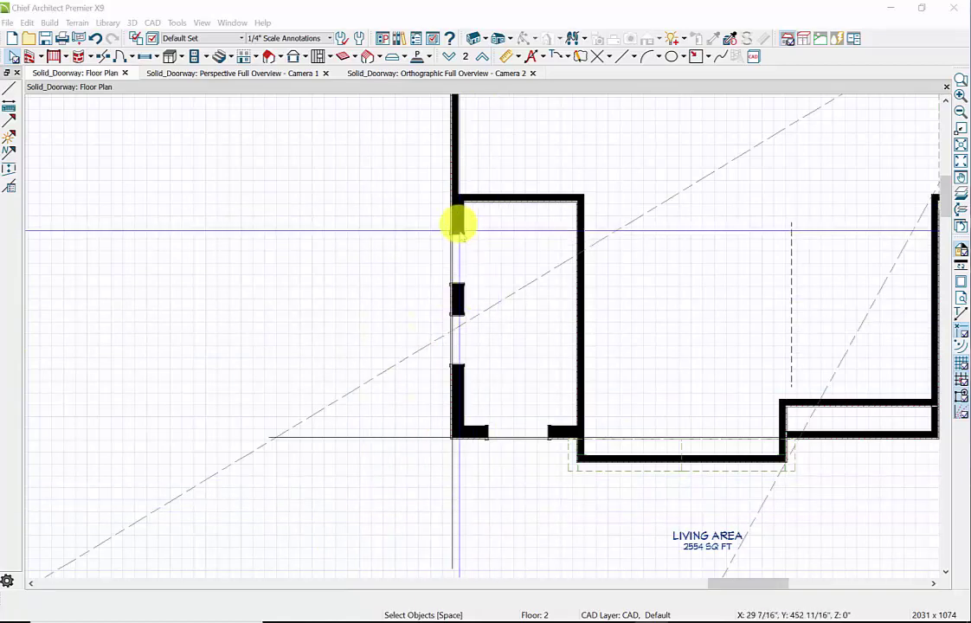
# Step: Select the small room's left wall and open its Stucco-12 wall type definitions
pyautogui.click(457, 224)
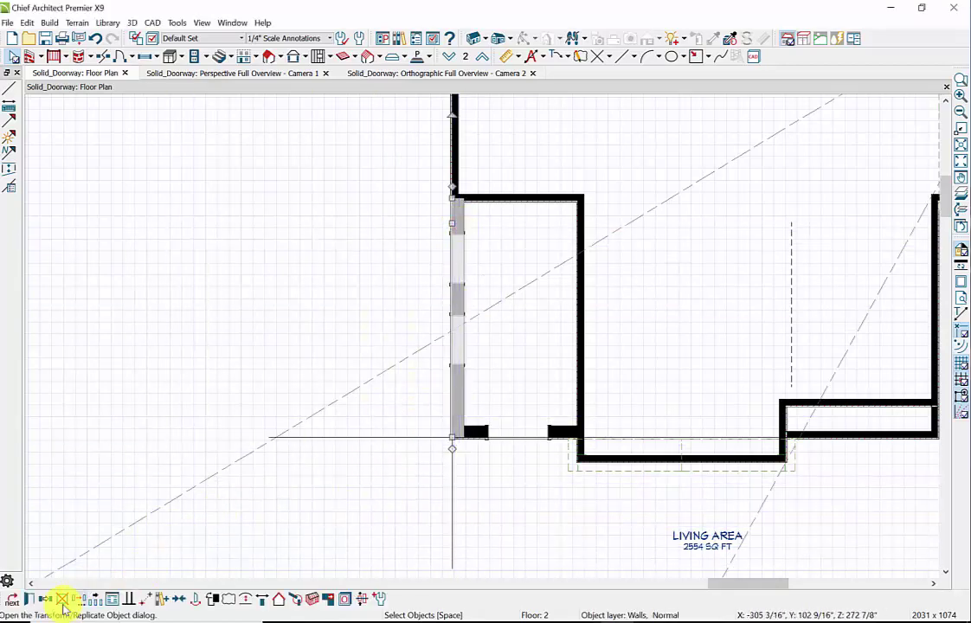
pyautogui.click(31, 600)
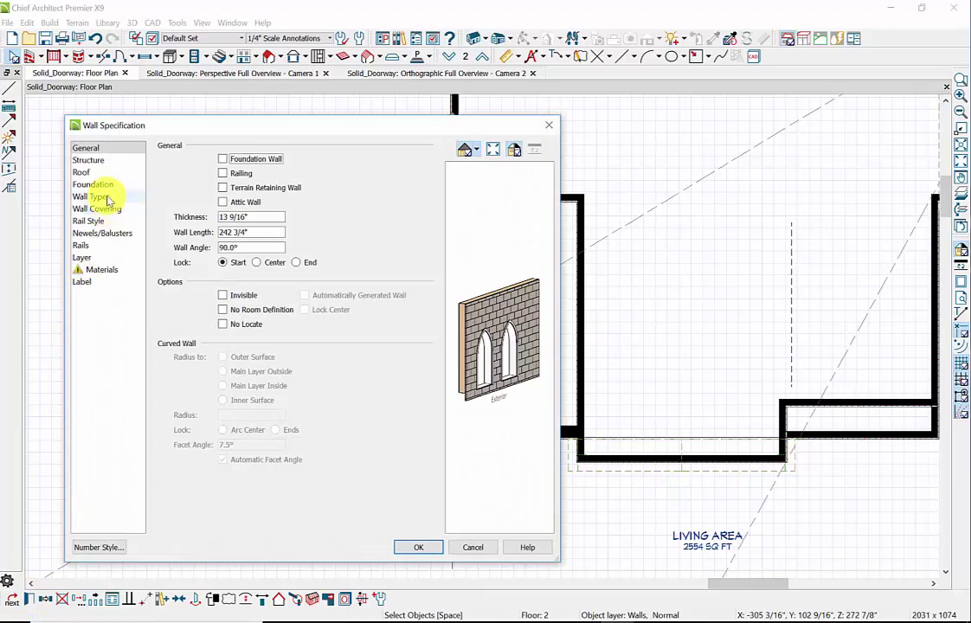
pyautogui.click(102, 197)
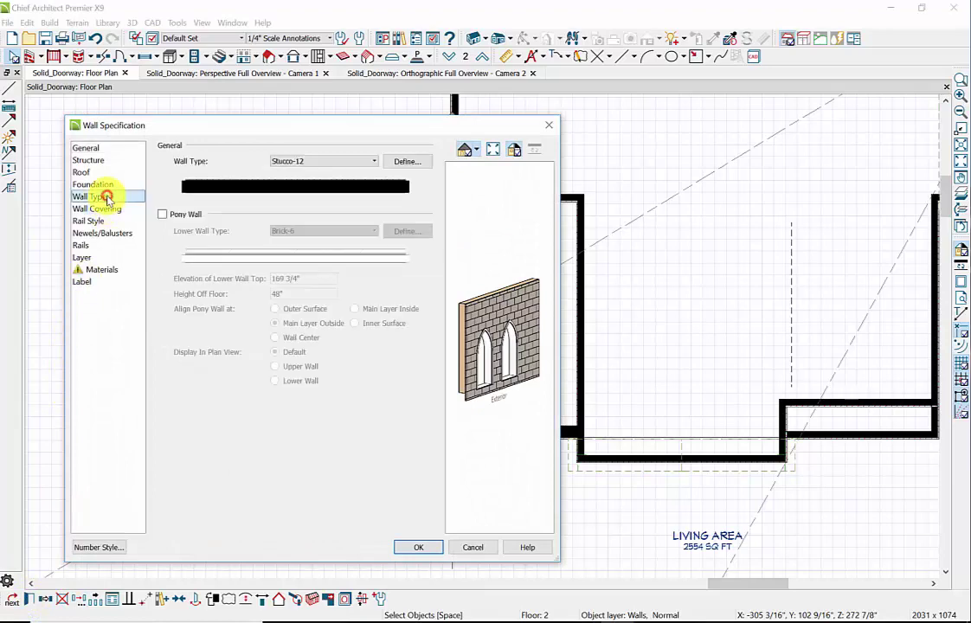
pyautogui.click(406, 161)
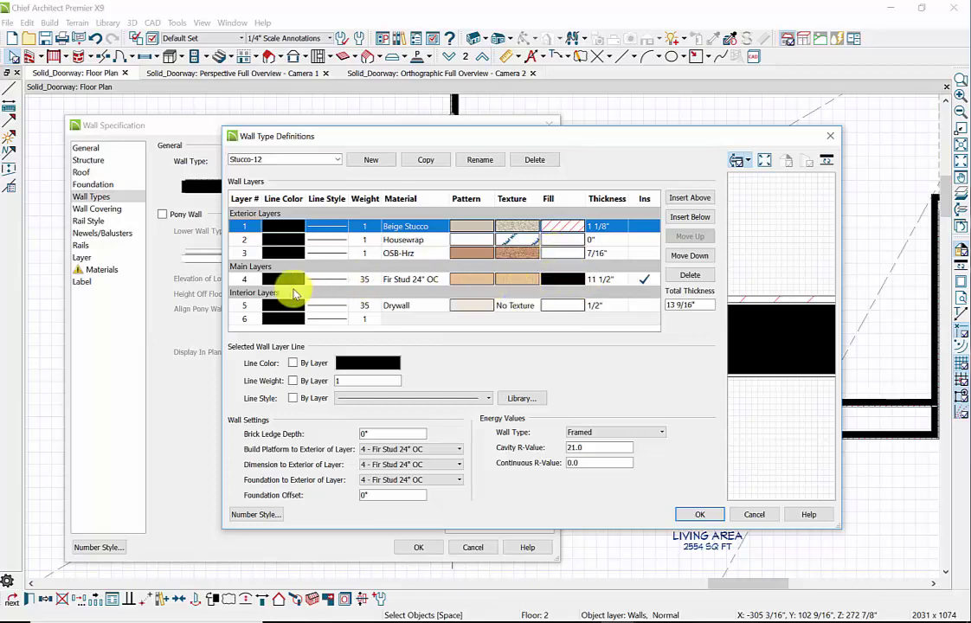
# Step: Reduce the Fir Stud main layer to 5 1/2" and insert two more 1/2" Drywall layers (8 9/16" total)
pyautogui.click(597, 281)
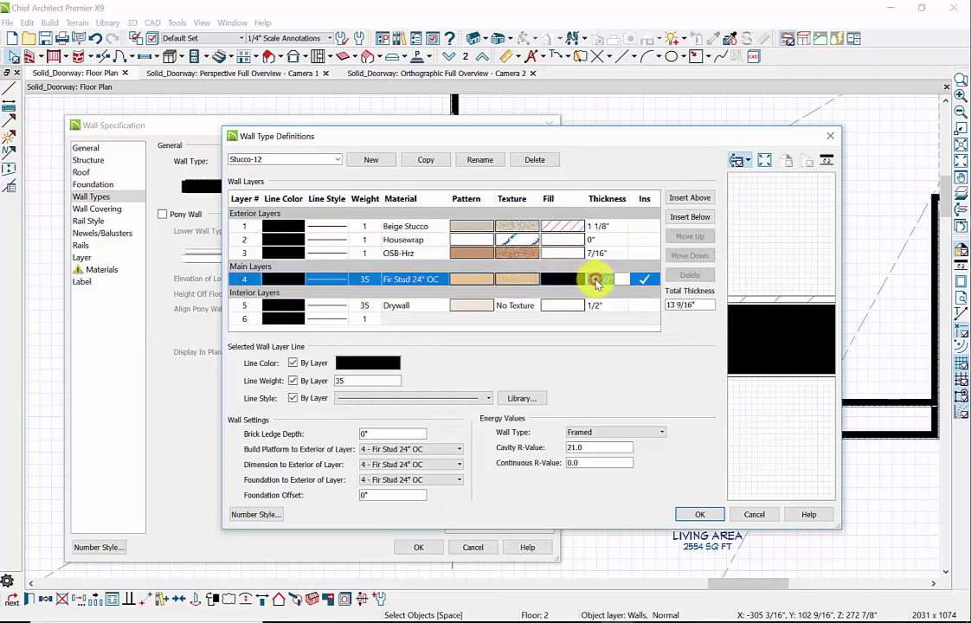
pyautogui.press('Return')
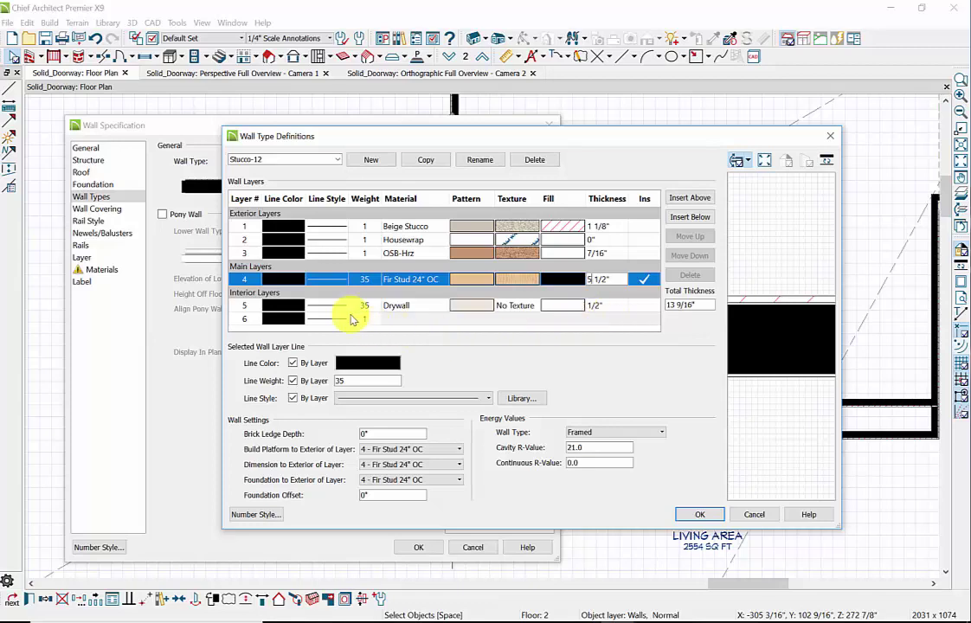
pyautogui.click(243, 309)
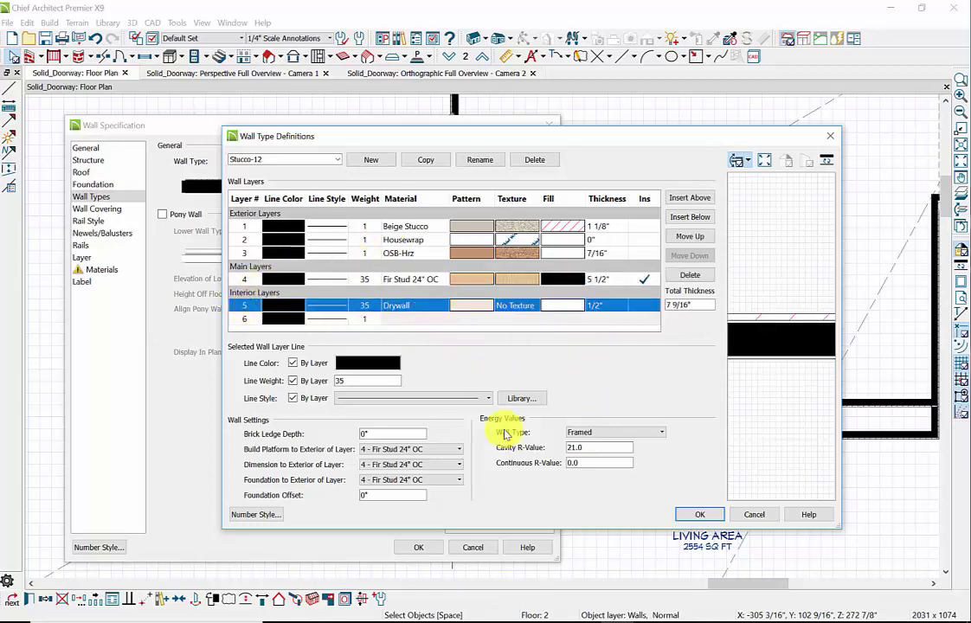
pyautogui.click(695, 198)
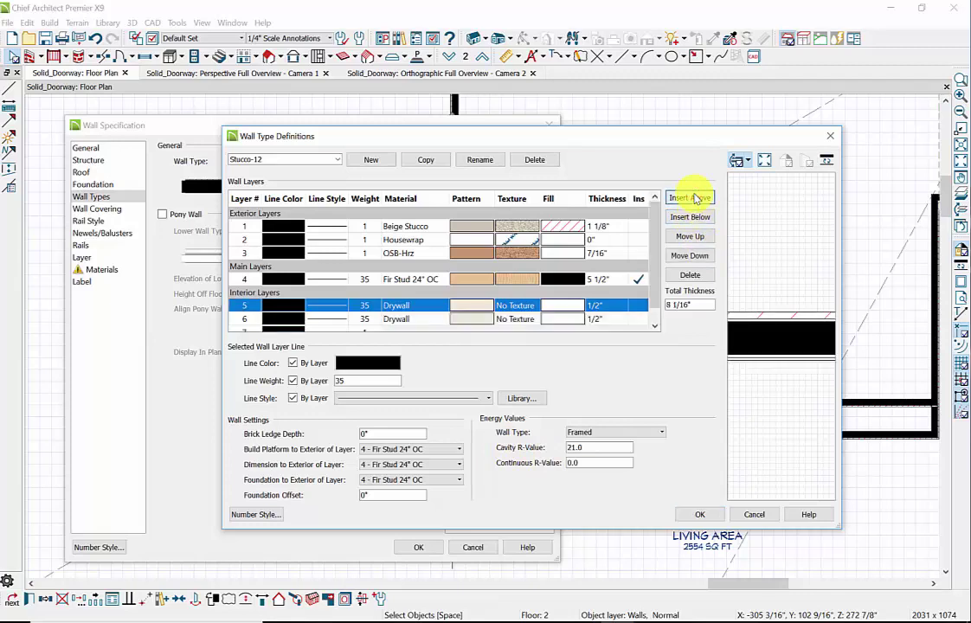
pyautogui.click(695, 197)
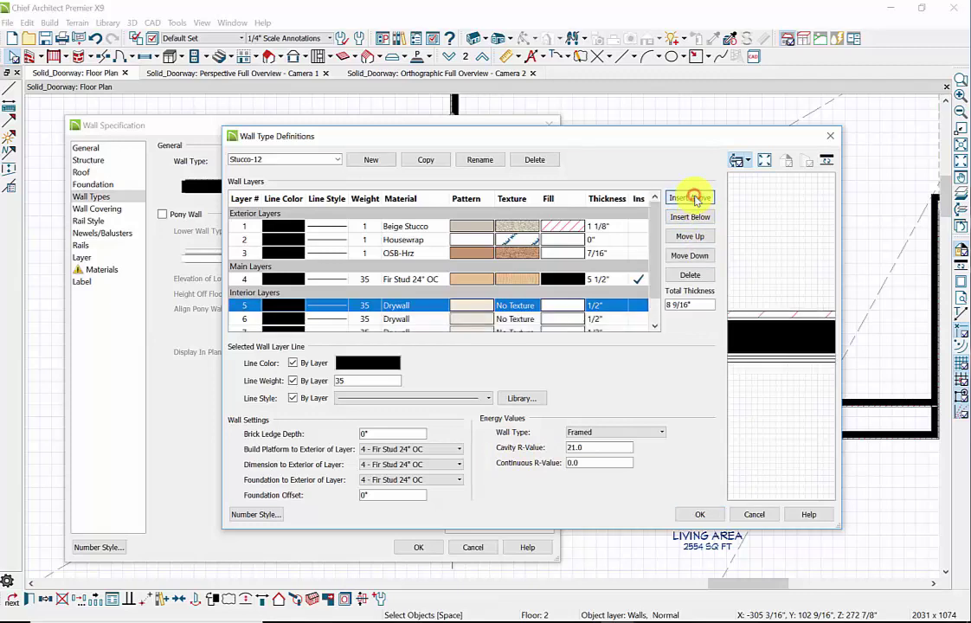
pyautogui.moveTo(654, 296); pyautogui.dragTo(653, 315)
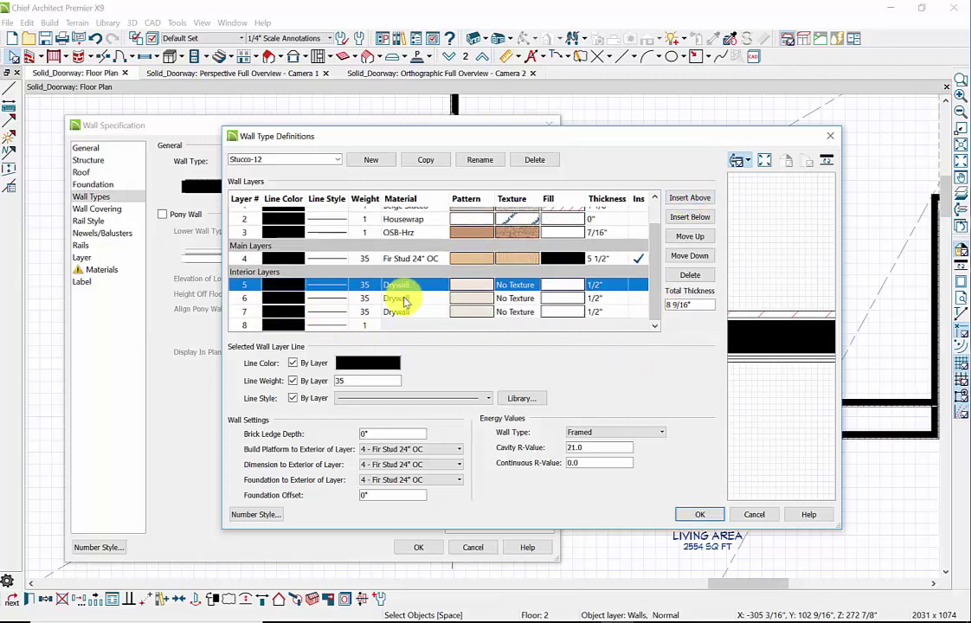
# Step: Change layer 6's material from Drywall to Framing > Fir Stud 16" OC
pyautogui.click(404, 299)
pyautogui.click(402, 299)
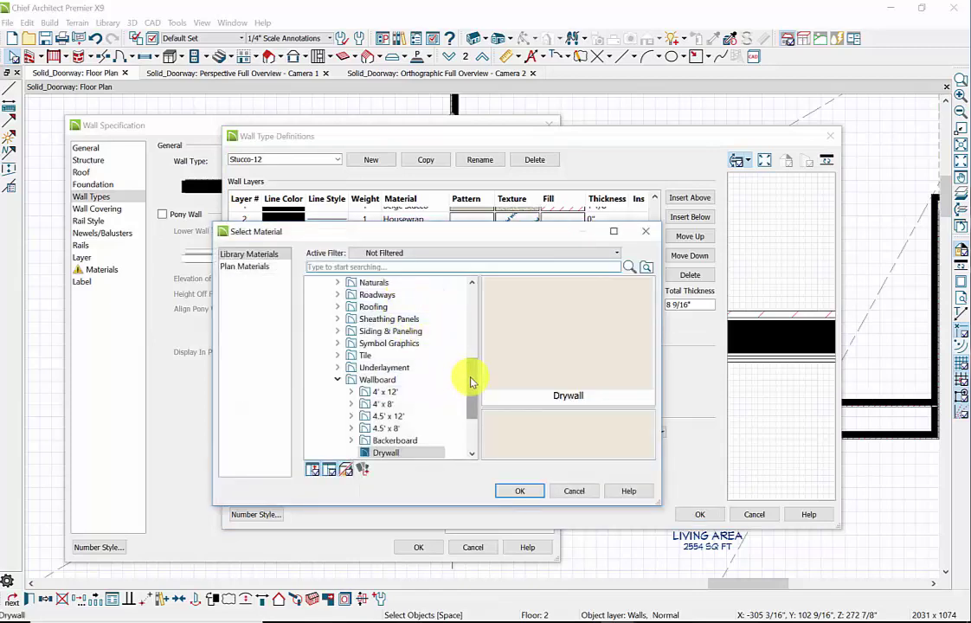
pyautogui.click(472, 378)
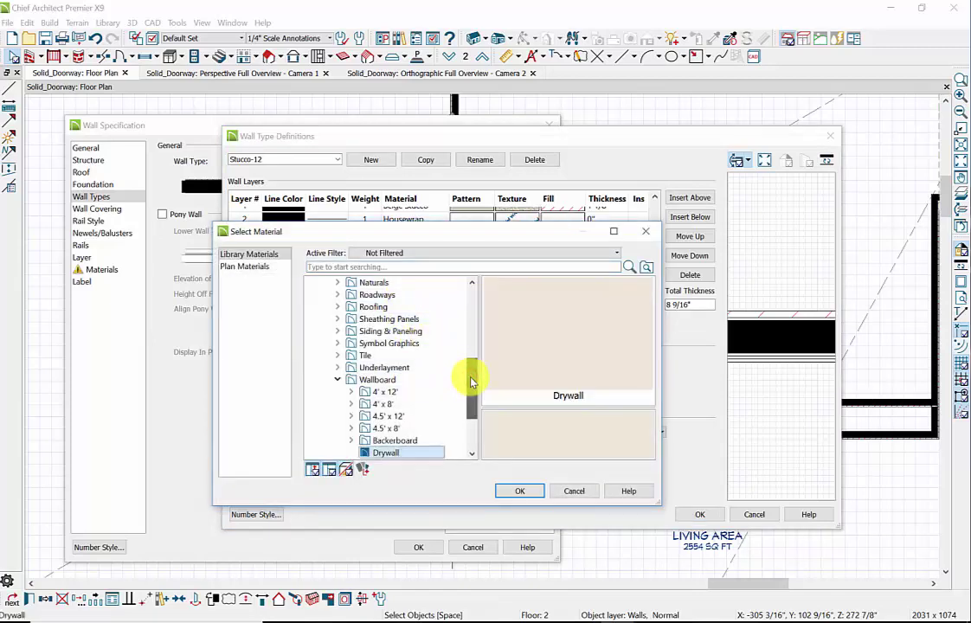
pyautogui.moveTo(472, 379); pyautogui.dragTo(465, 411)
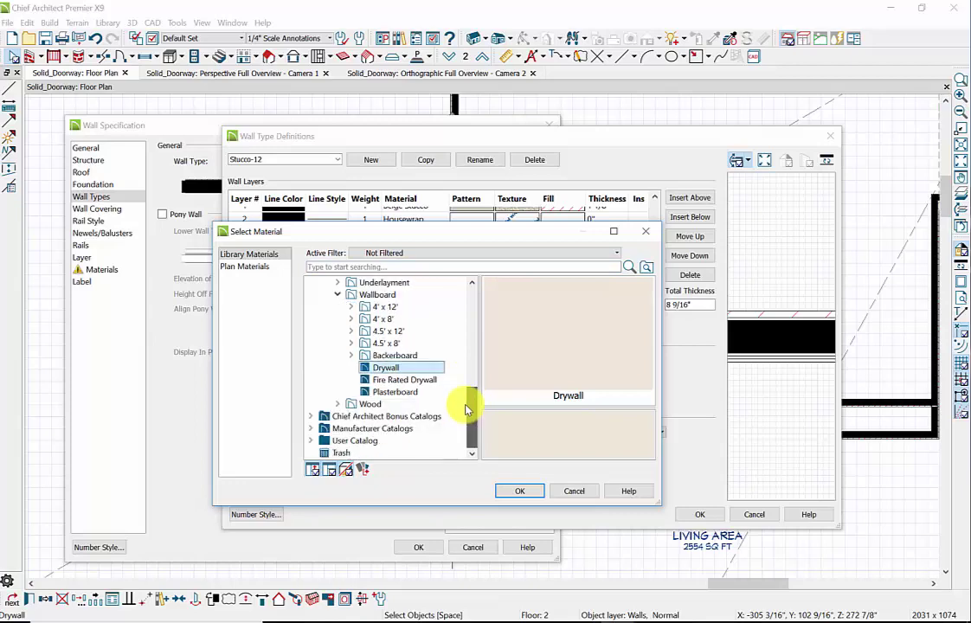
pyautogui.moveTo(465, 411); pyautogui.dragTo(487, 340)
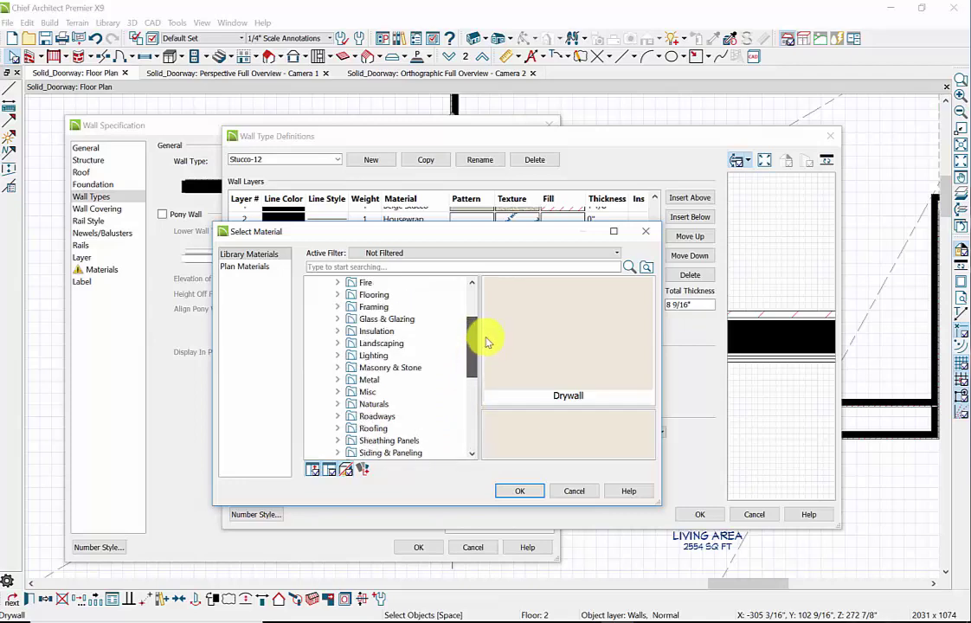
pyautogui.click(338, 306)
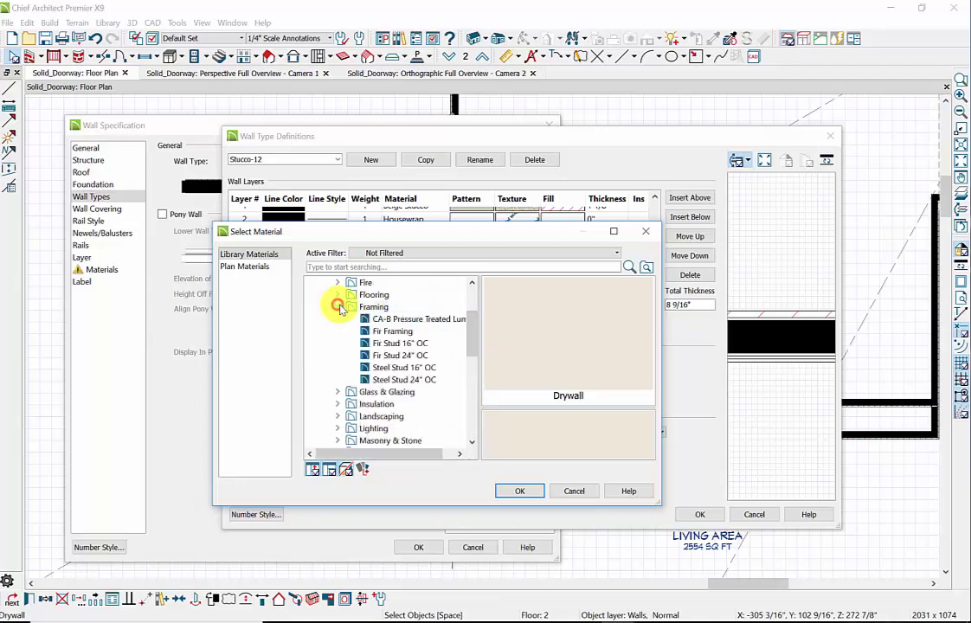
pyautogui.click(399, 342)
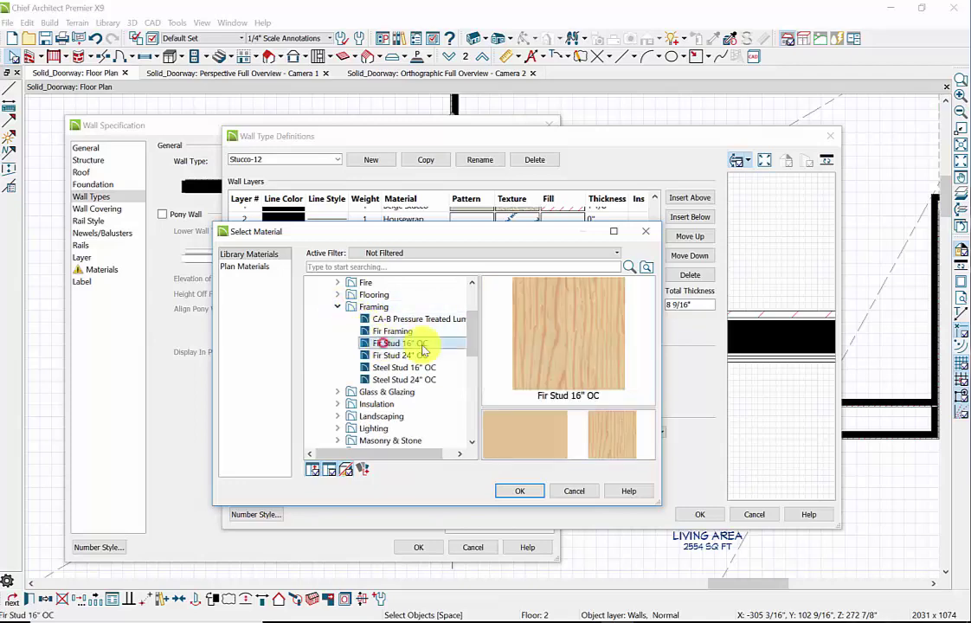
pyautogui.click(531, 494)
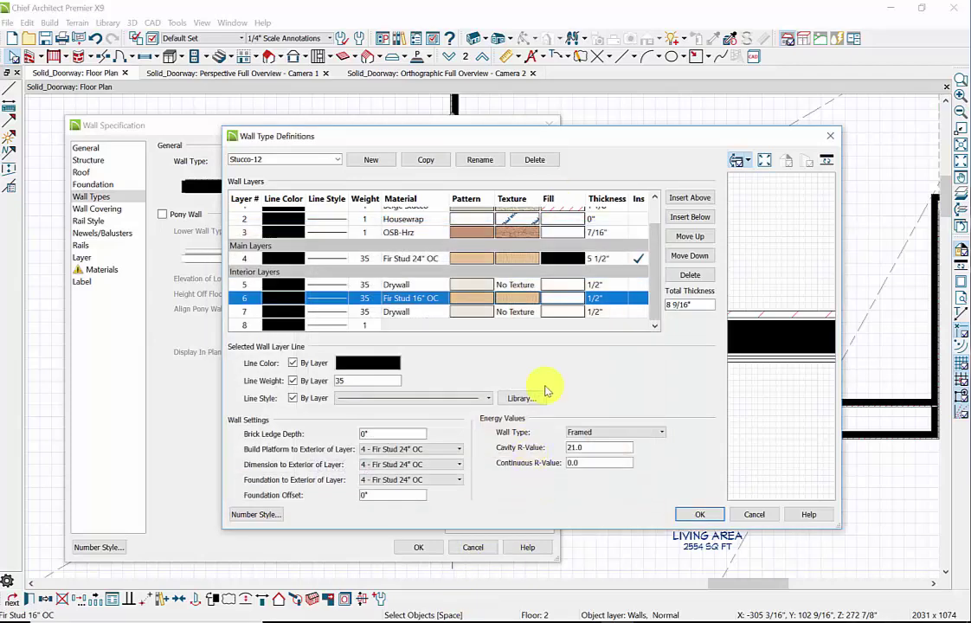
# Step: Set layer 6 to 5 1/2" and make layer 5 a 1/2" Opening (no material) air gap
pyautogui.click(591, 299)
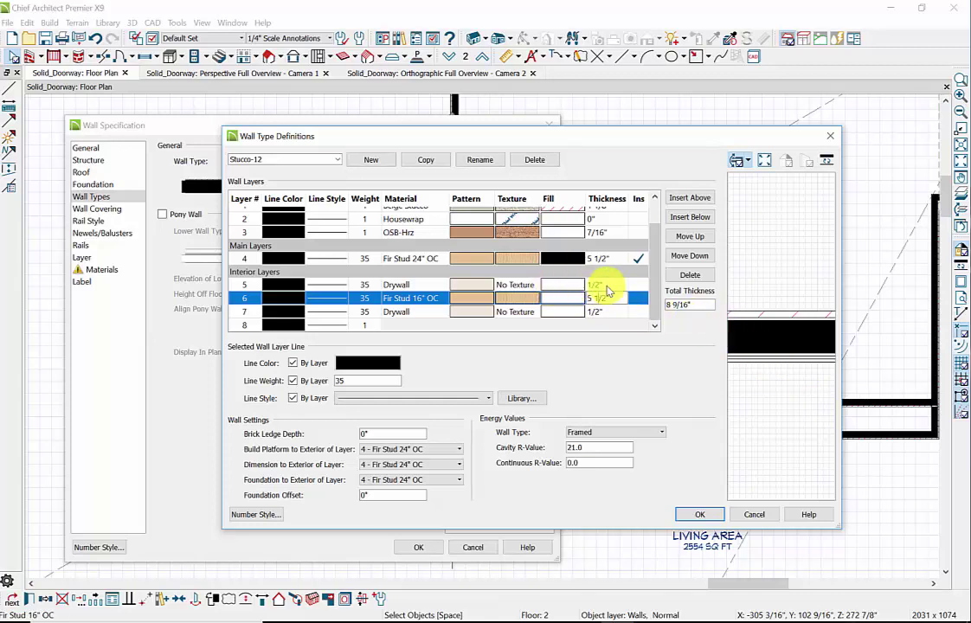
pyautogui.click(401, 285)
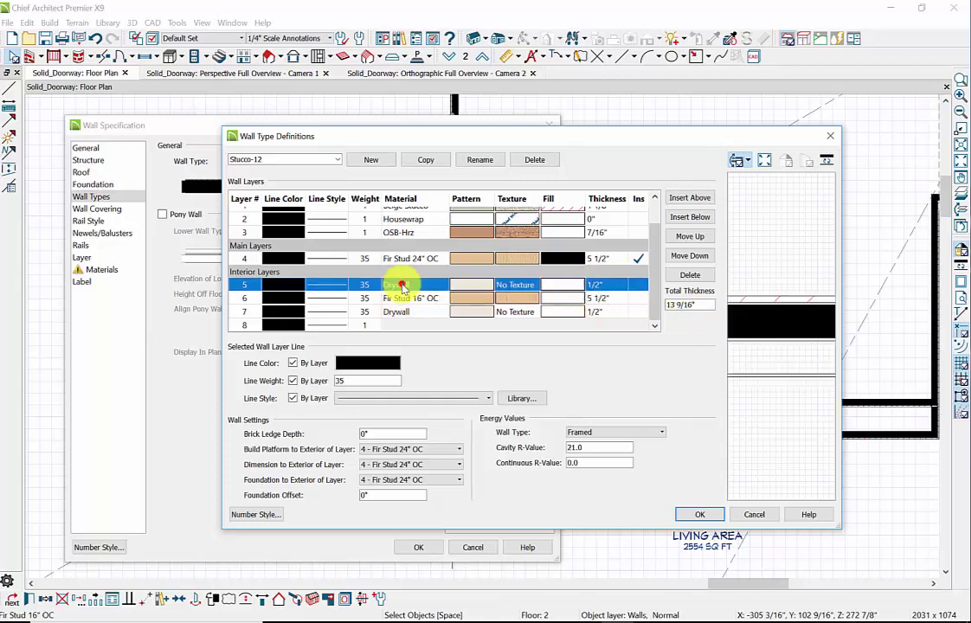
pyautogui.click(402, 286)
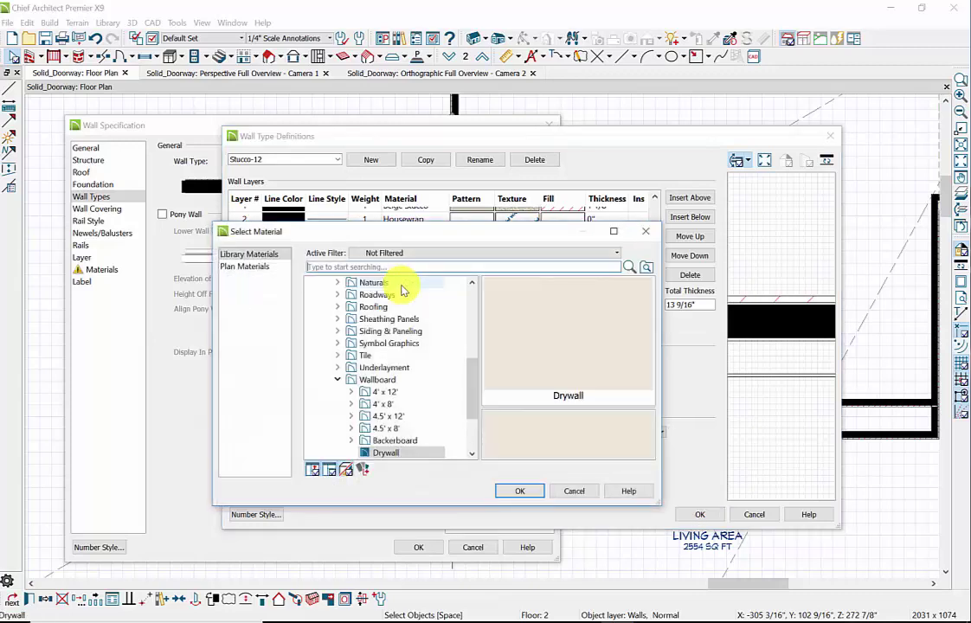
pyautogui.moveTo(474, 392); pyautogui.dragTo(472, 443)
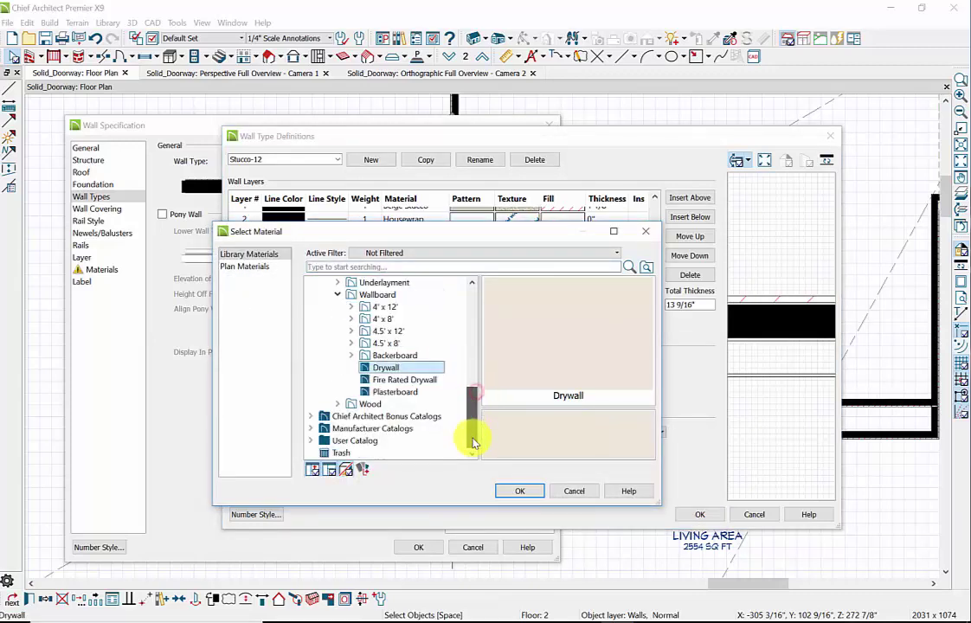
pyautogui.click(469, 422)
pyautogui.moveTo(471, 427)
pyautogui.mouseDown()
pyautogui.moveTo(483, 381)
pyautogui.moveTo(468, 369)
pyautogui.mouseUp()
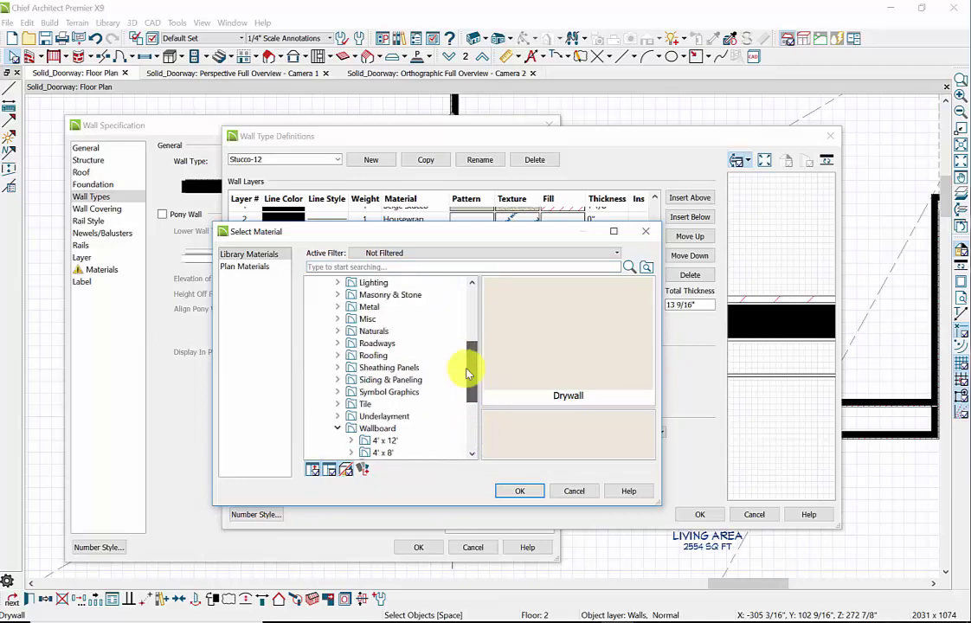
pyautogui.click(337, 318)
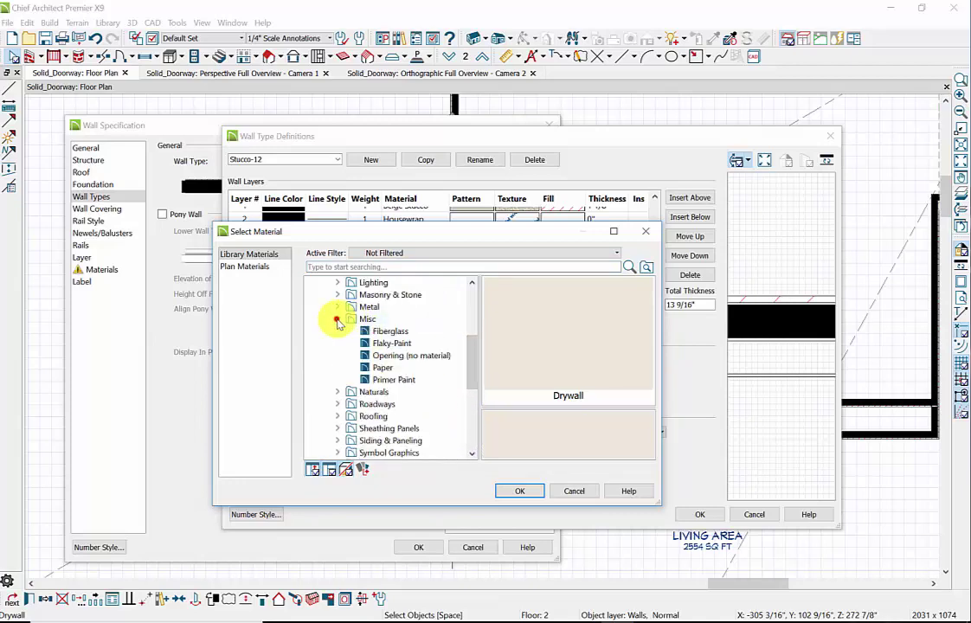
pyautogui.click(382, 355)
pyautogui.click(523, 493)
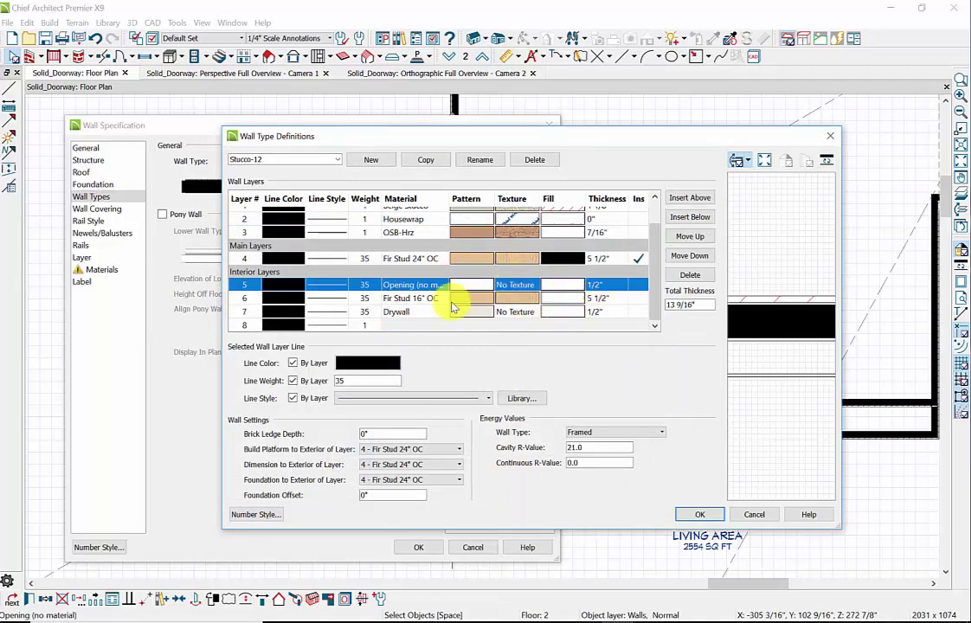
pyautogui.click(346, 398)
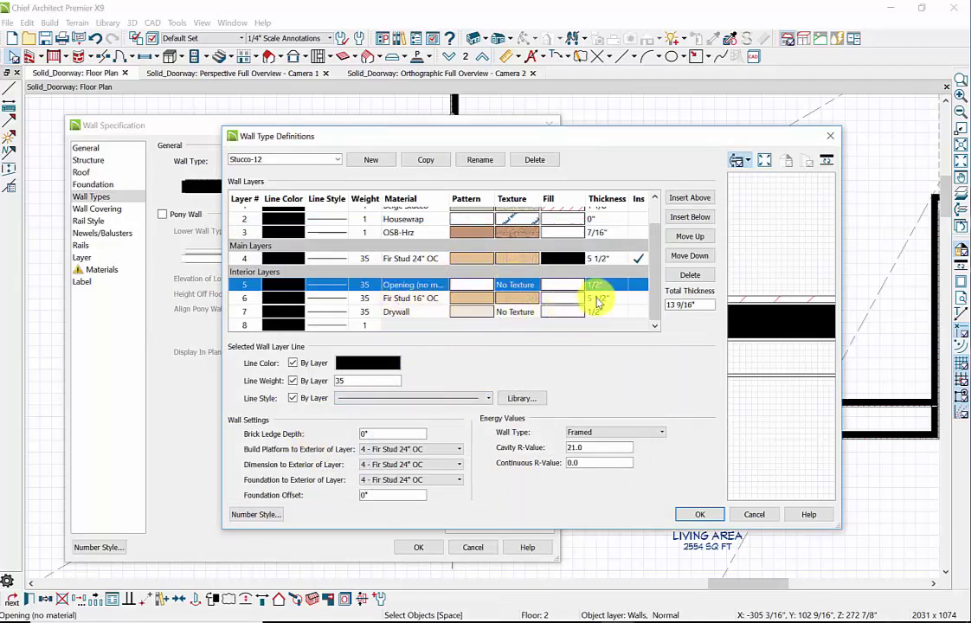
# Step: Give layer 5 a Solid fill in grey RGB 150, 150, 150
pyautogui.click(563, 285)
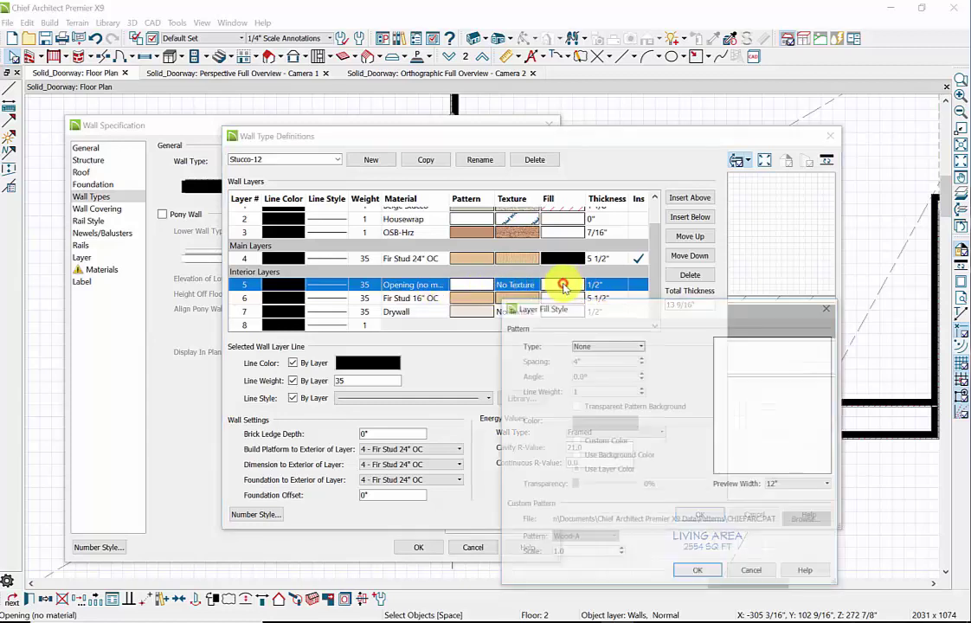
pyautogui.click(641, 346)
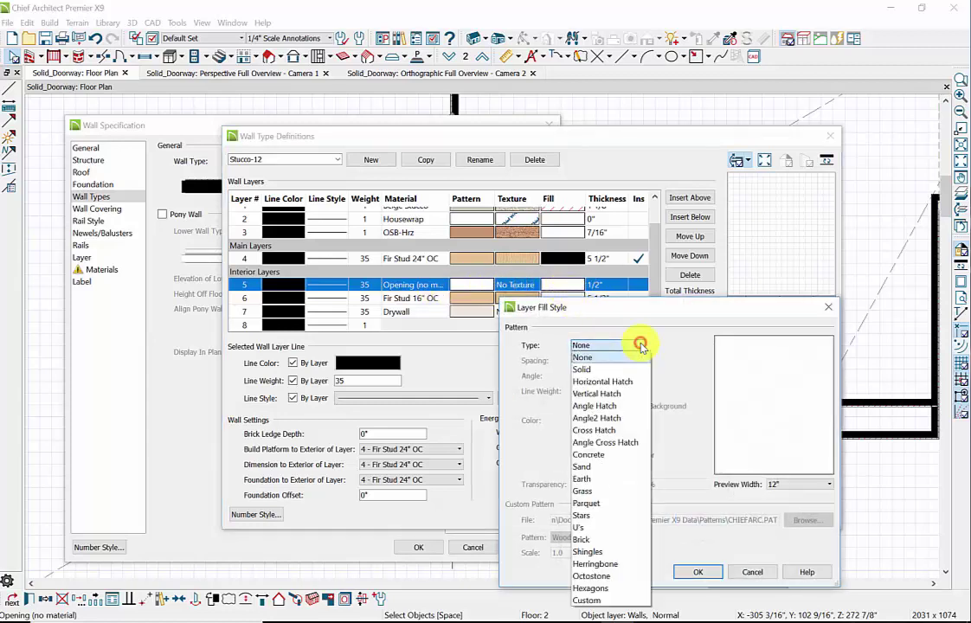
pyautogui.click(623, 370)
pyautogui.click(639, 345)
pyautogui.click(616, 371)
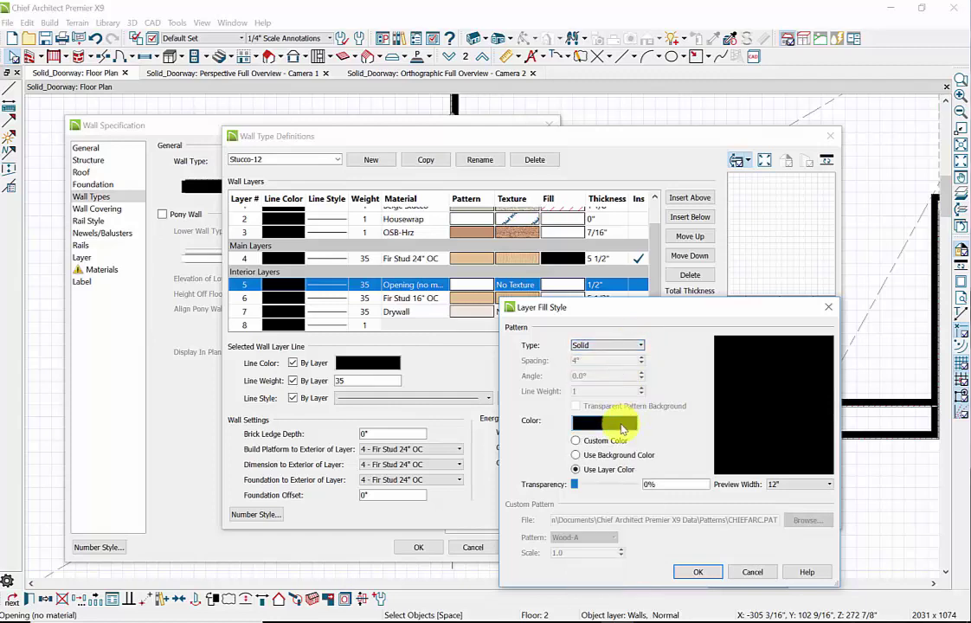
pyautogui.click(610, 423)
pyautogui.click(650, 517)
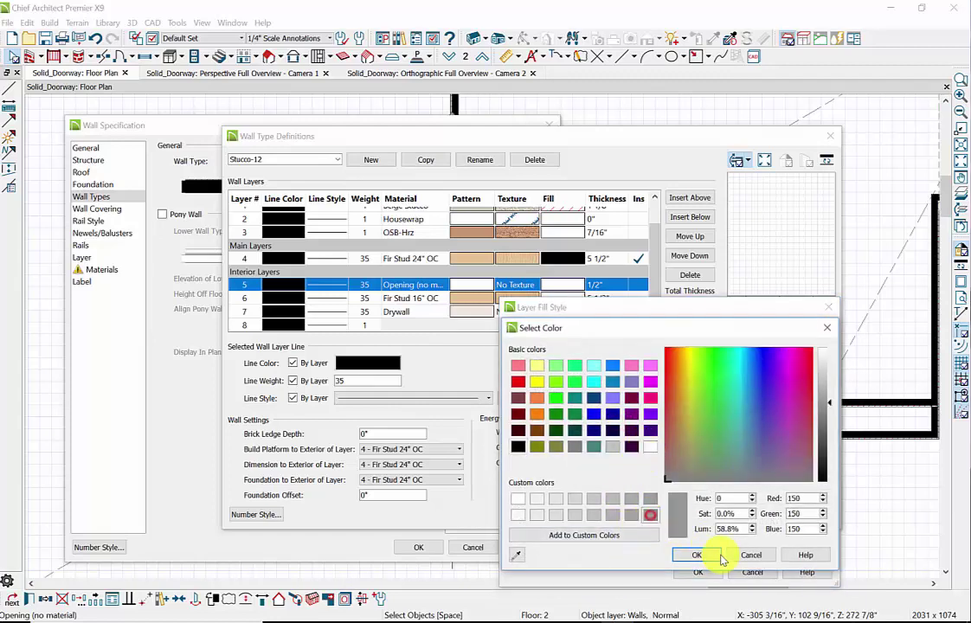
pyautogui.click(697, 556)
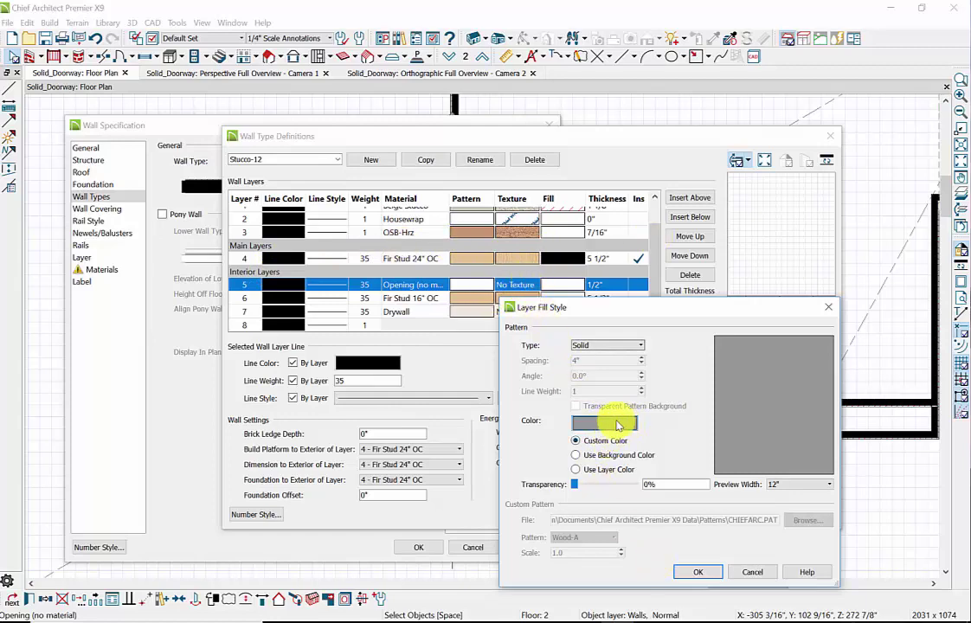
pyautogui.click(691, 574)
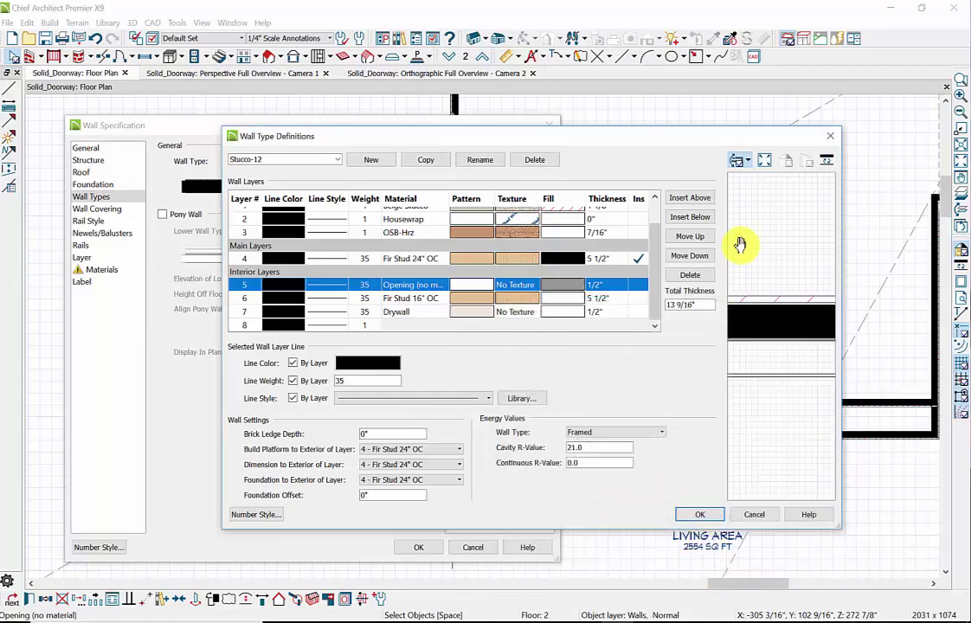
# Step: Change layer 5's Opening fill to None
pyautogui.click(568, 284)
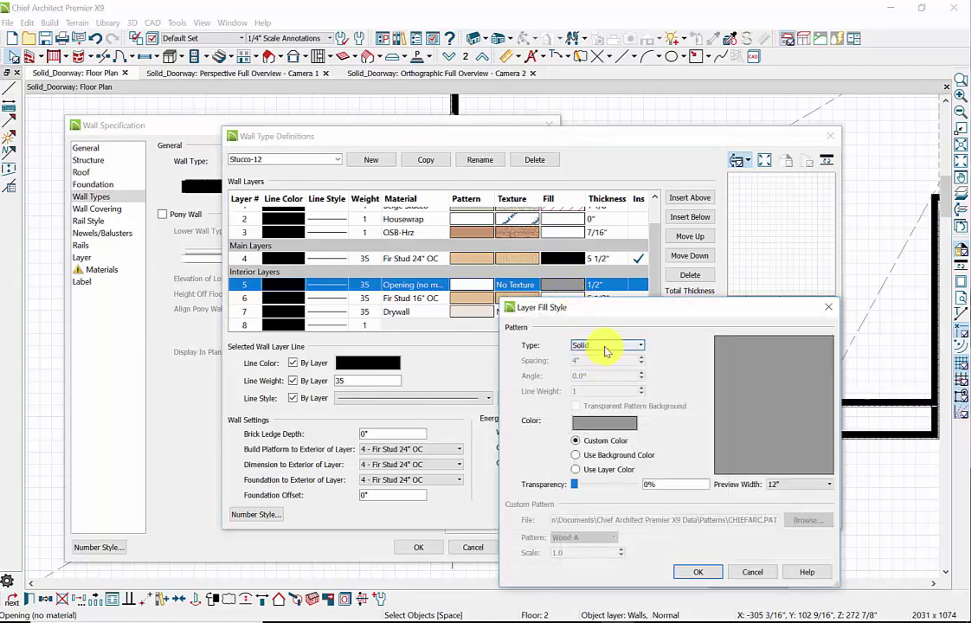
pyautogui.click(607, 349)
pyautogui.click(599, 355)
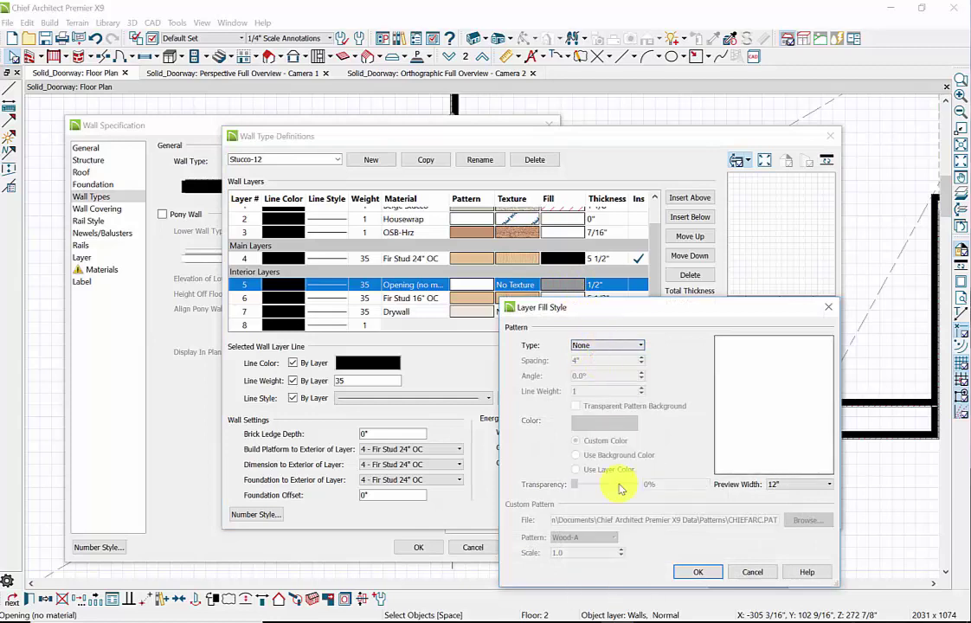
pyautogui.click(697, 571)
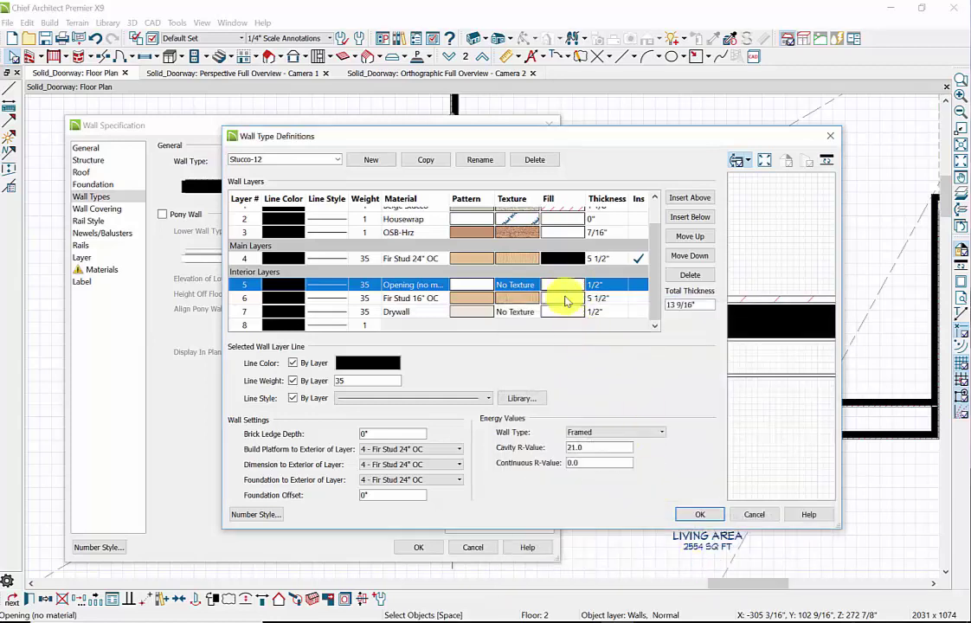
# Step: Fill the Fir Stud 16" OC layer solid grey 150,150,150 and accept the wall type changes
pyautogui.click(564, 297)
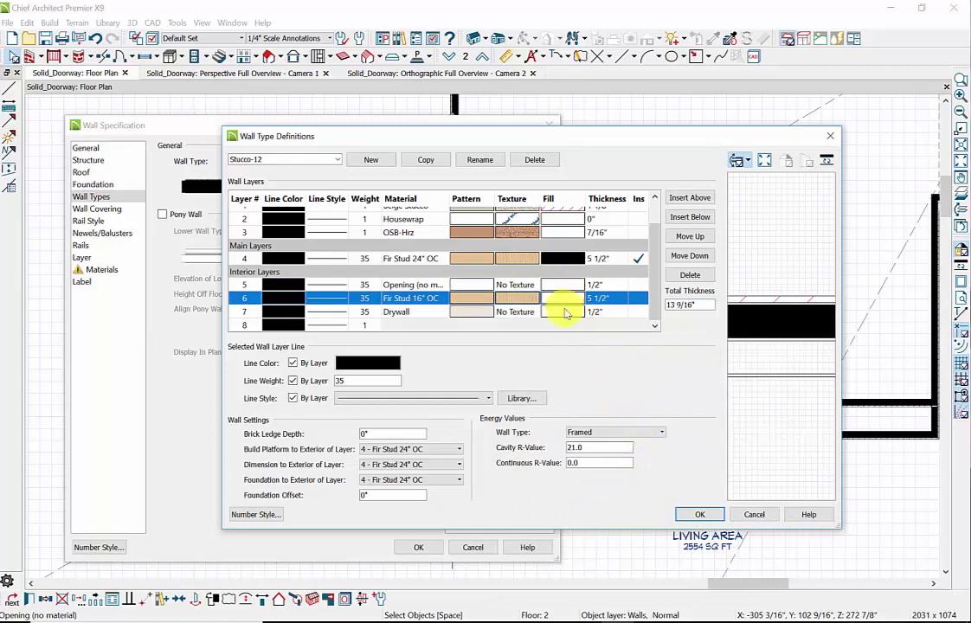
pyautogui.doubleClick(567, 299)
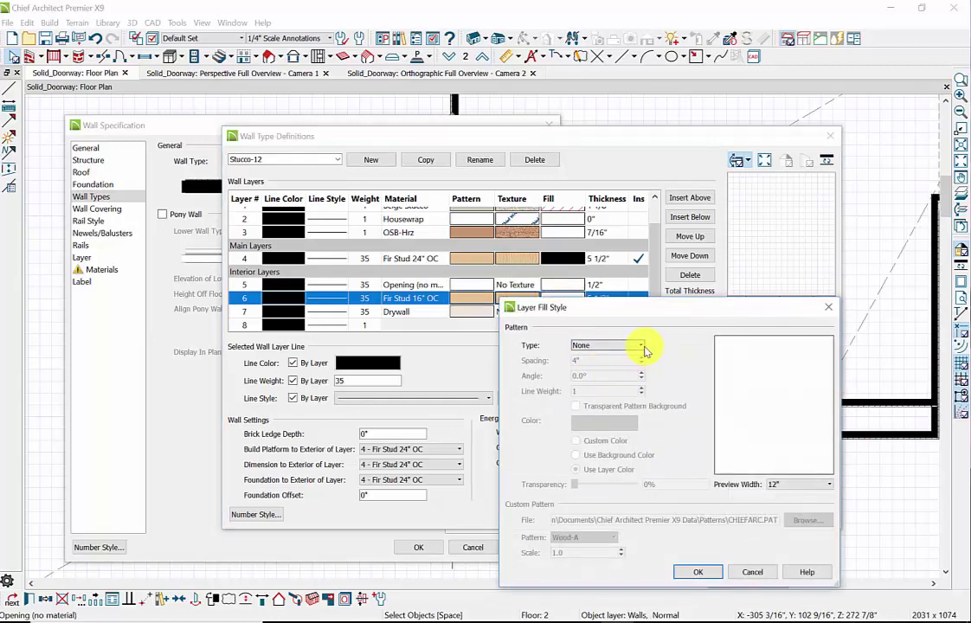
pyautogui.click(641, 346)
pyautogui.click(618, 366)
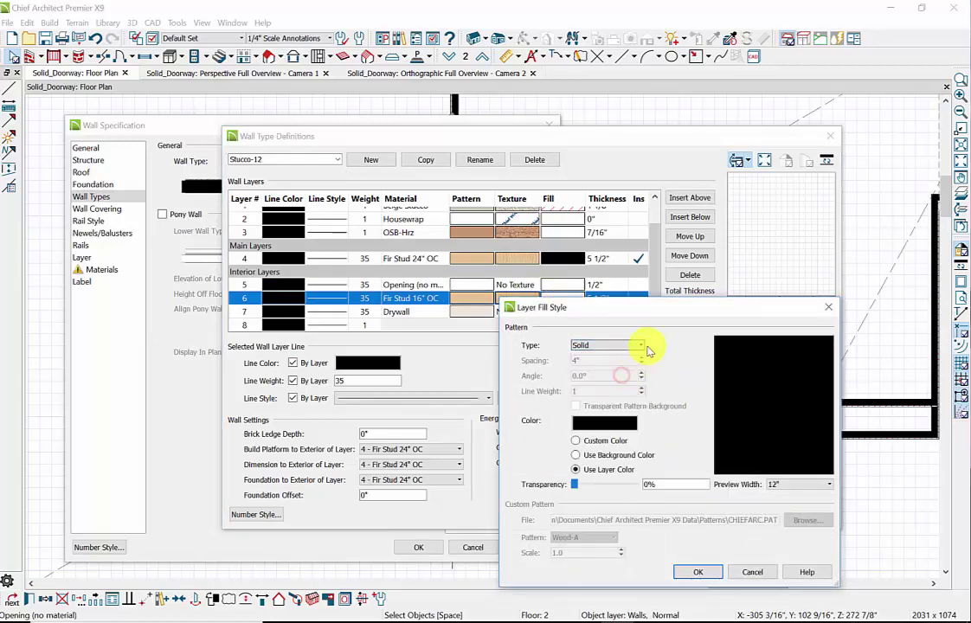
pyautogui.click(622, 422)
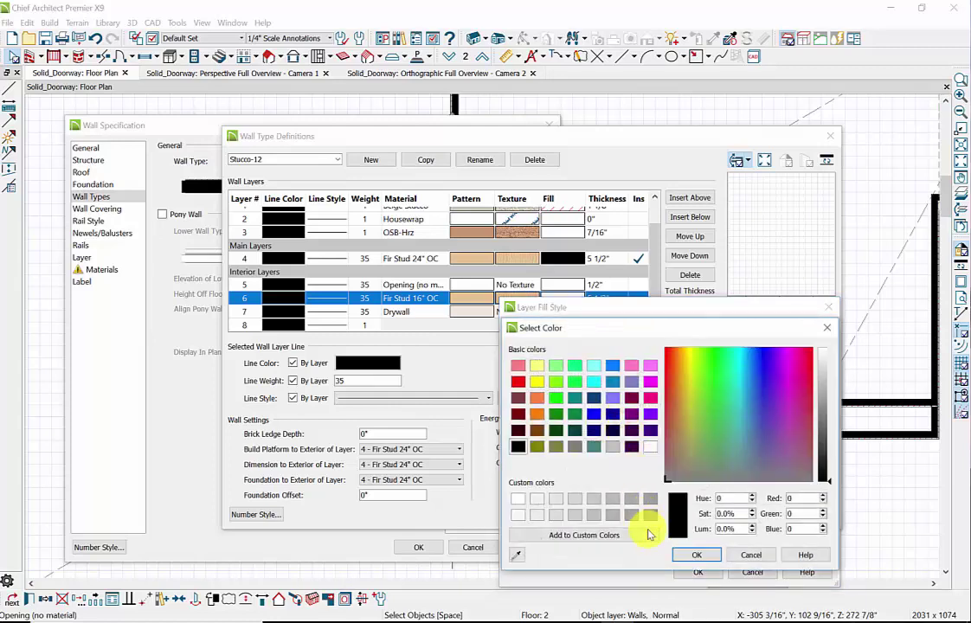
pyautogui.click(651, 516)
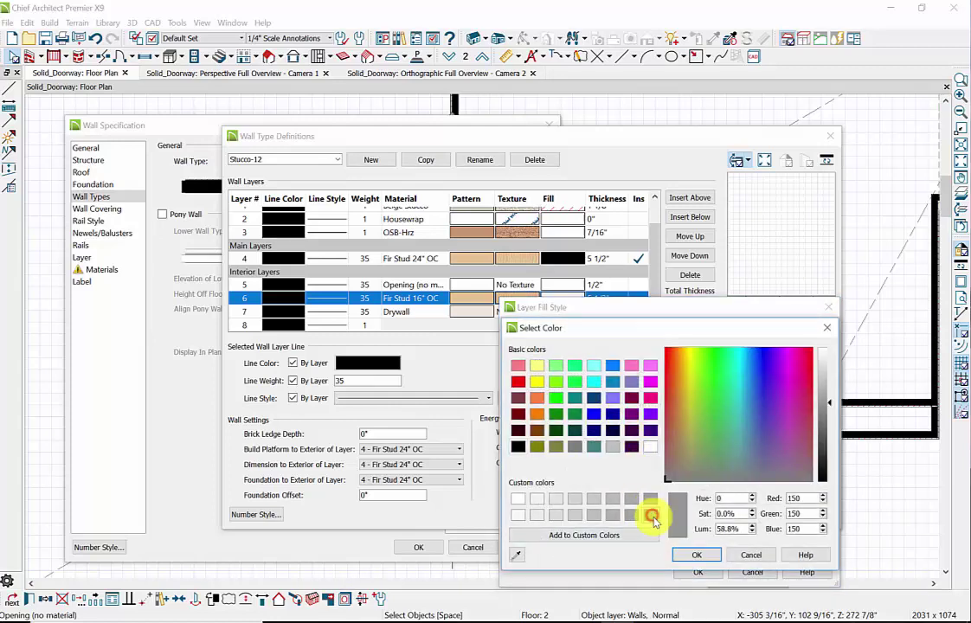
pyautogui.click(697, 554)
pyautogui.click(705, 573)
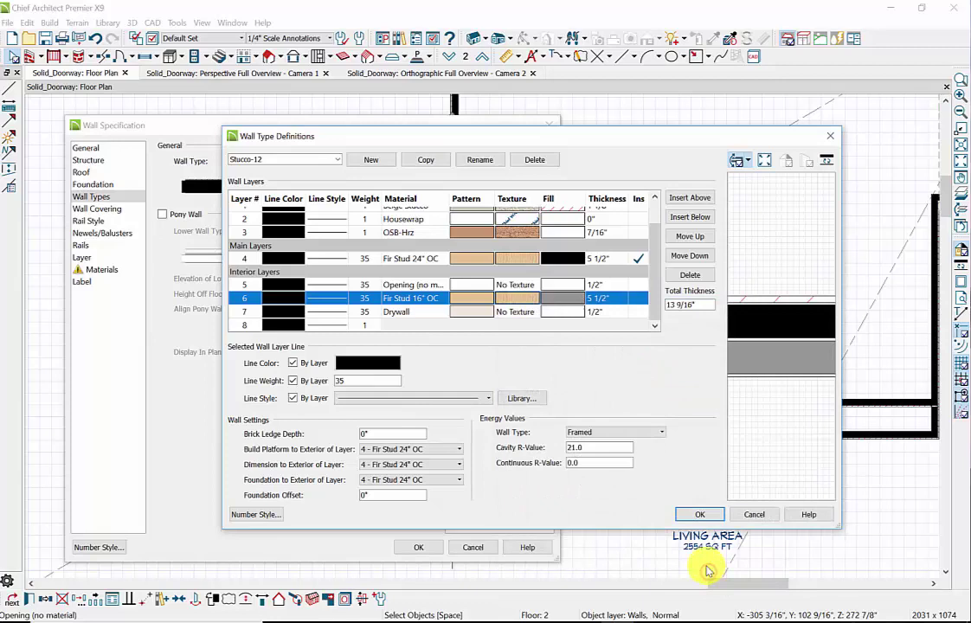
pyautogui.click(699, 515)
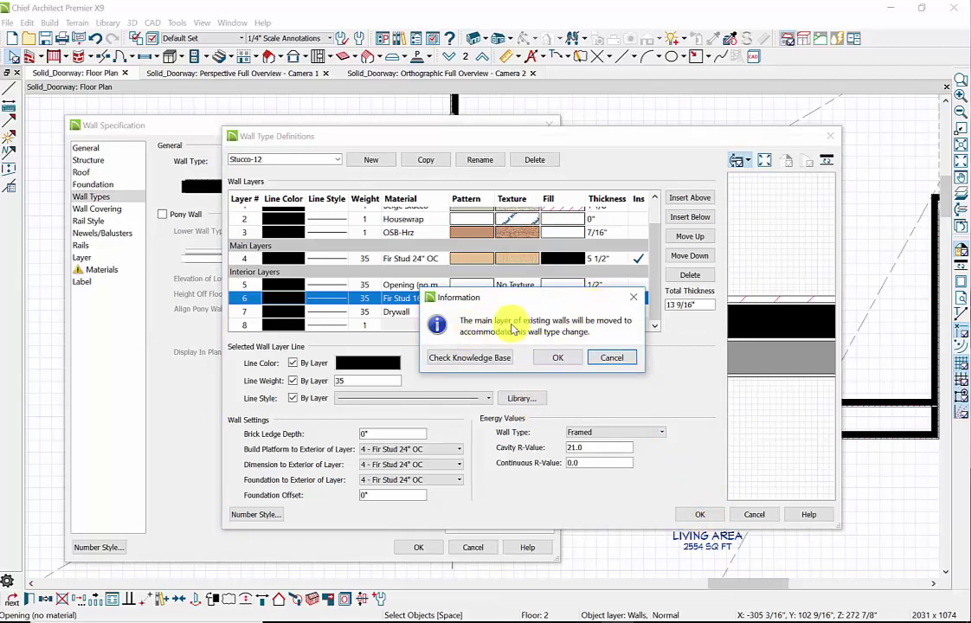
pyautogui.click(553, 358)
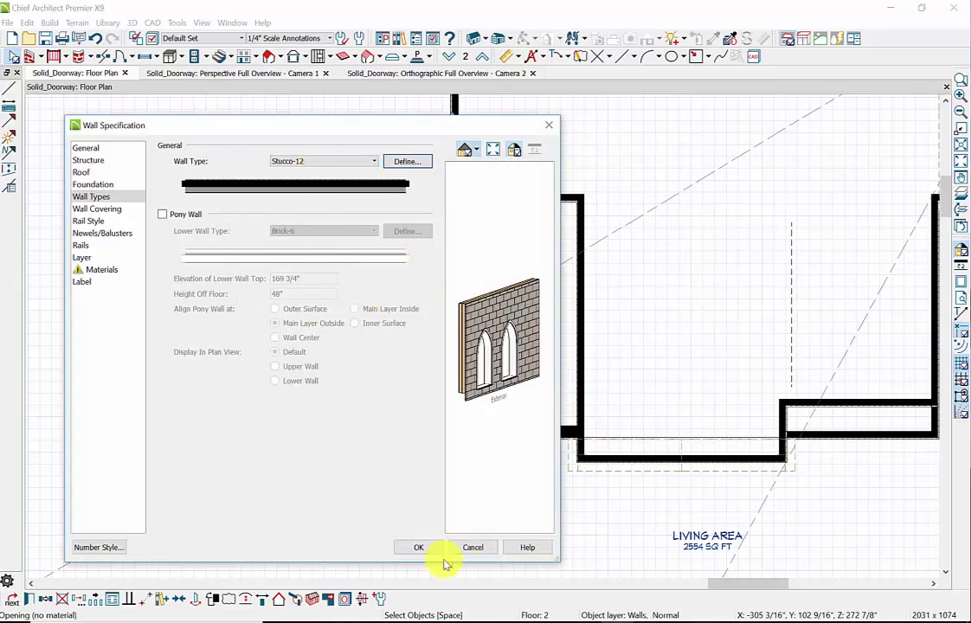
pyautogui.click(419, 547)
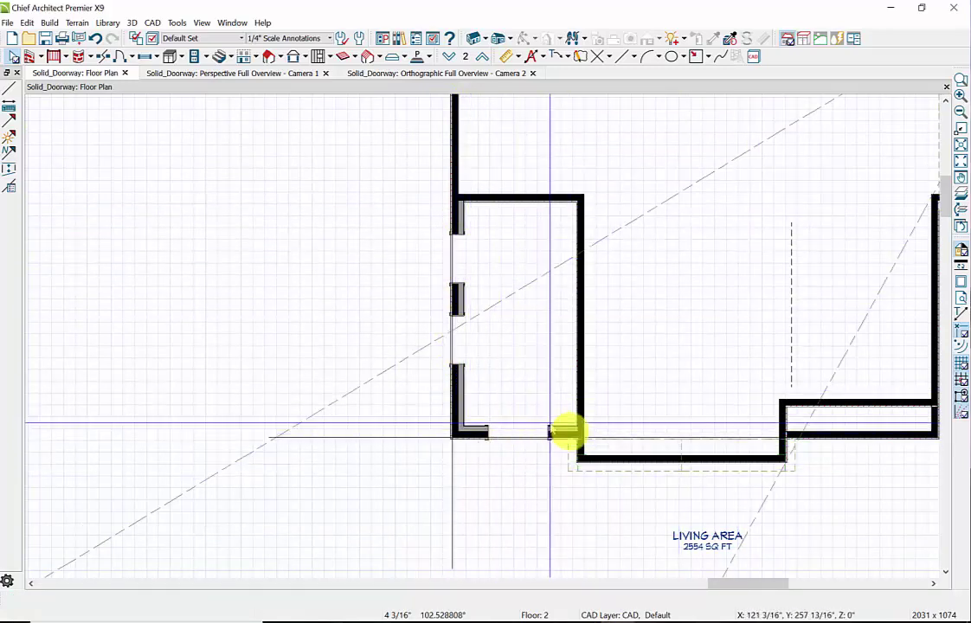
pyautogui.scroll(1, 452, 430)
pyautogui.scroll(5, 452, 430)
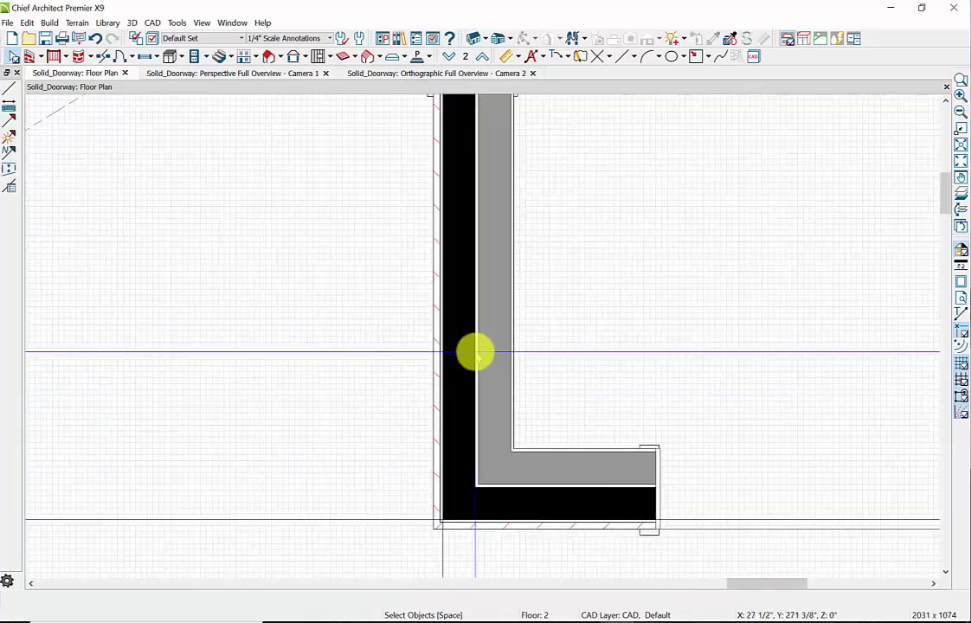
pyautogui.scroll(-4, 475, 352)
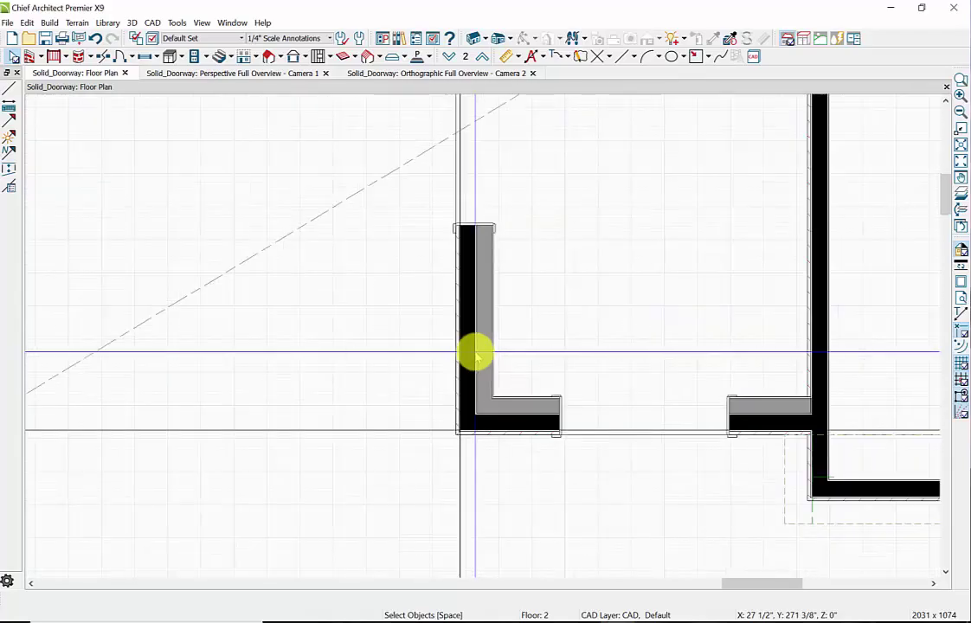
pyautogui.scroll(-3, 475, 355)
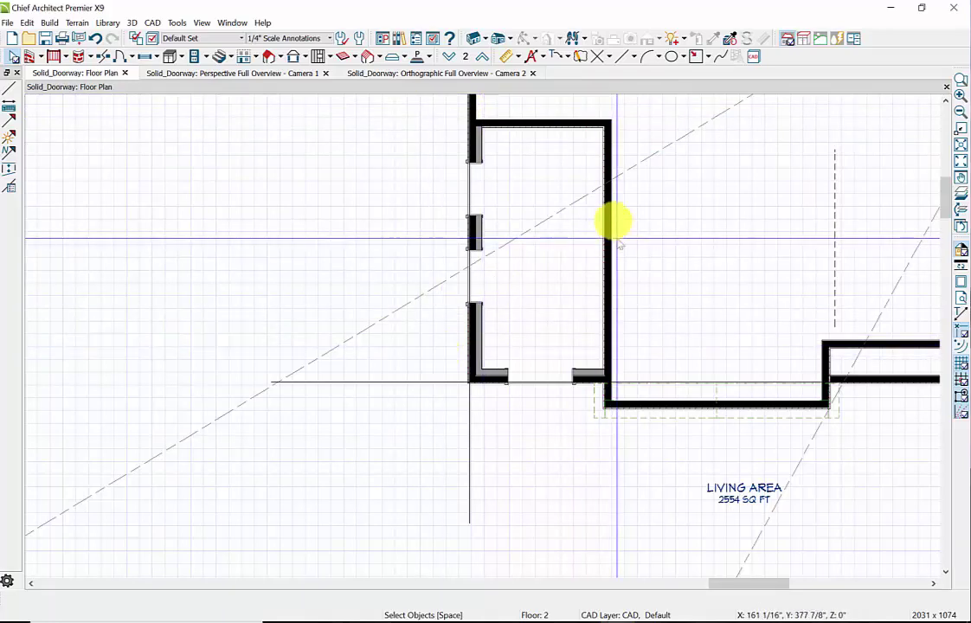
pyautogui.click(426, 74)
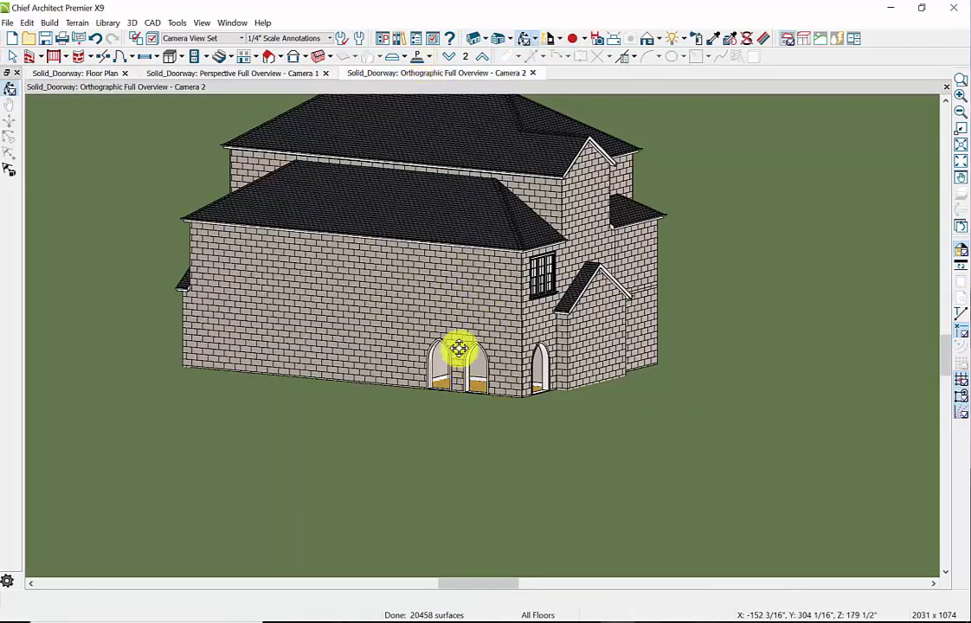
pyautogui.click(276, 76)
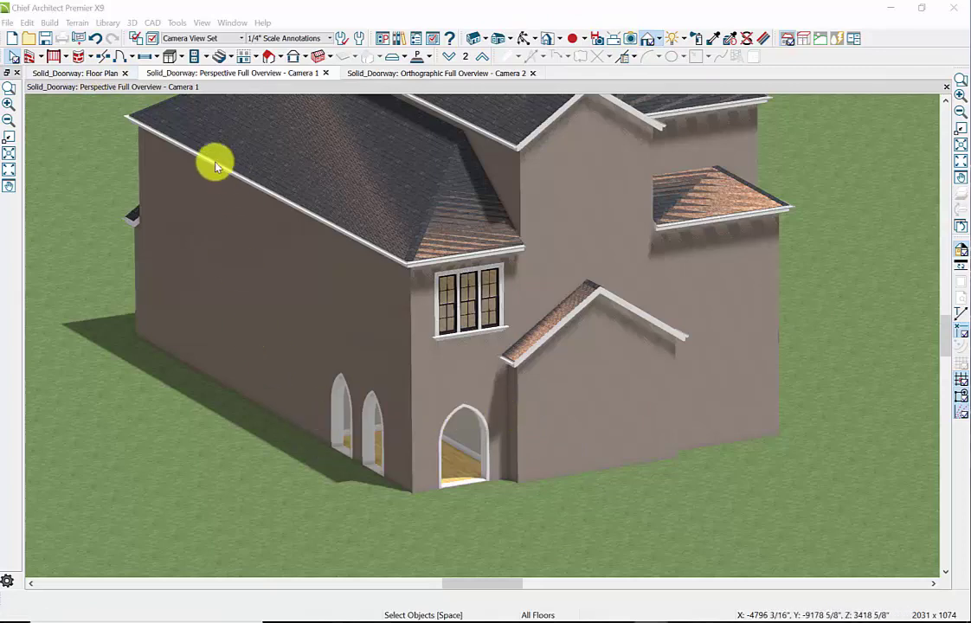
pyautogui.click(100, 73)
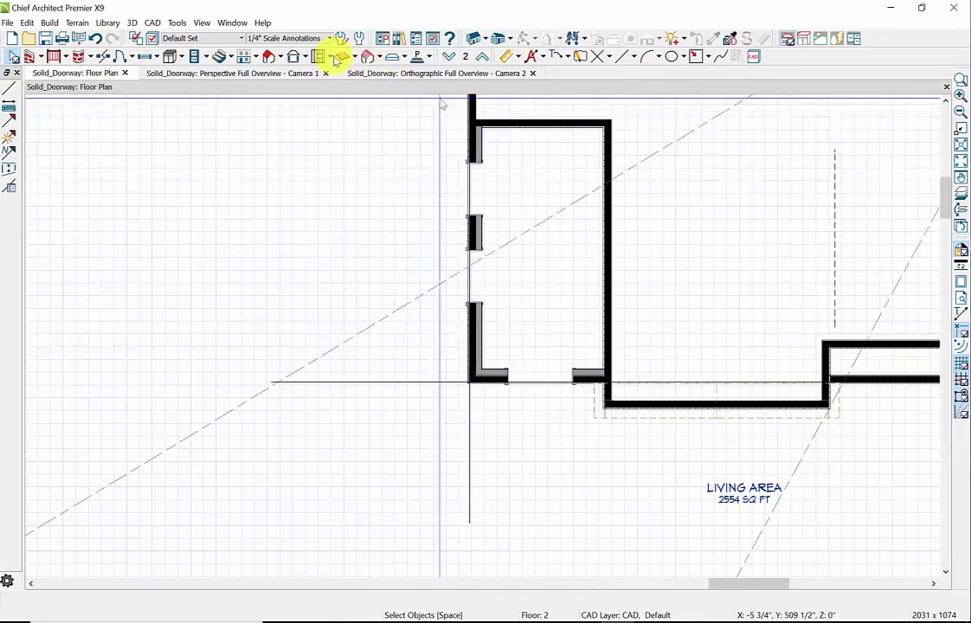
# Step: Cut a backclipped cross section through the second-floor wall and zoom to inspect it
pyautogui.click(136, 24)
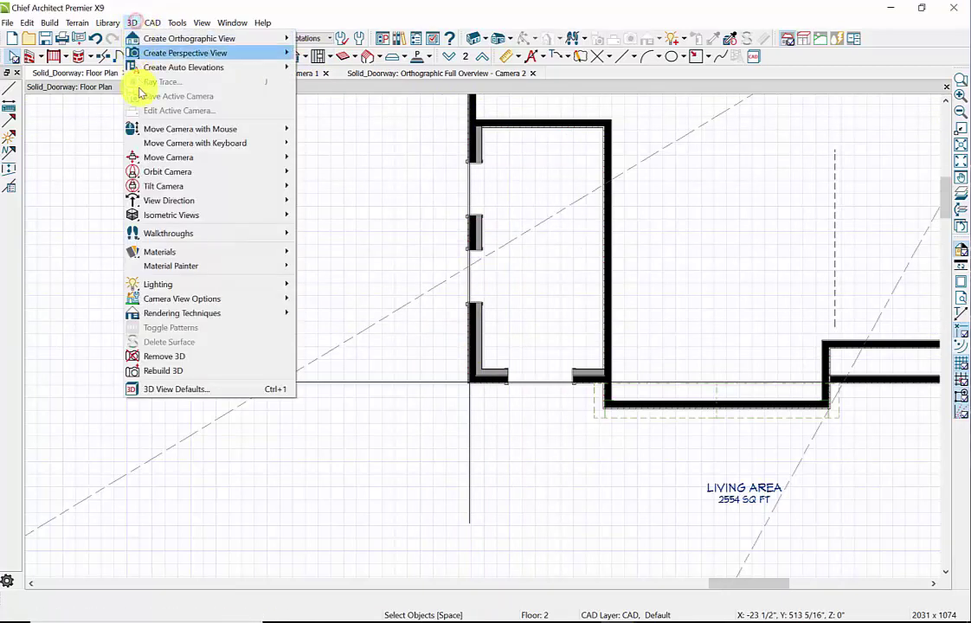
pyautogui.moveTo(170, 38)
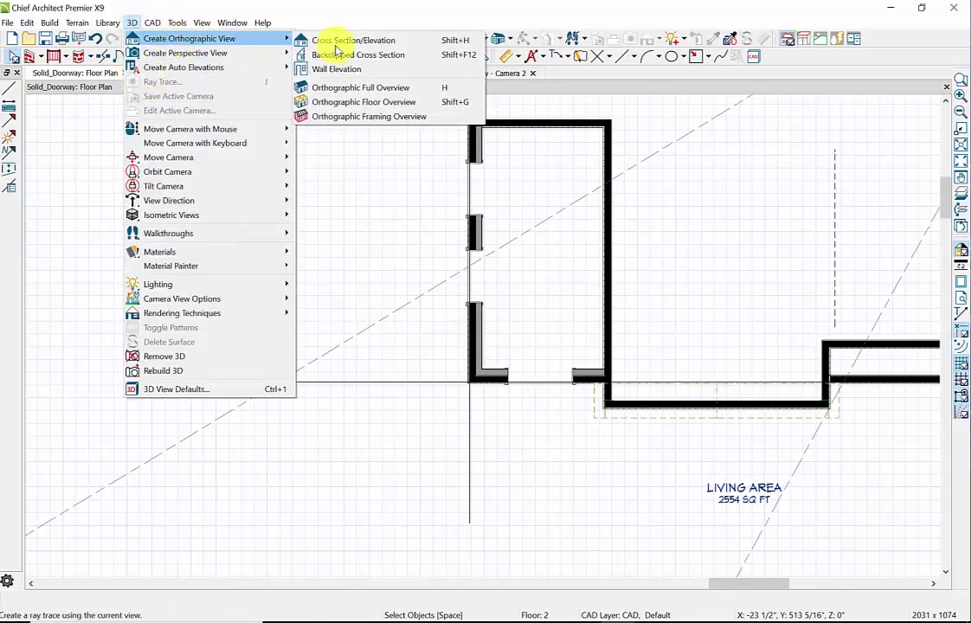
pyautogui.click(373, 56)
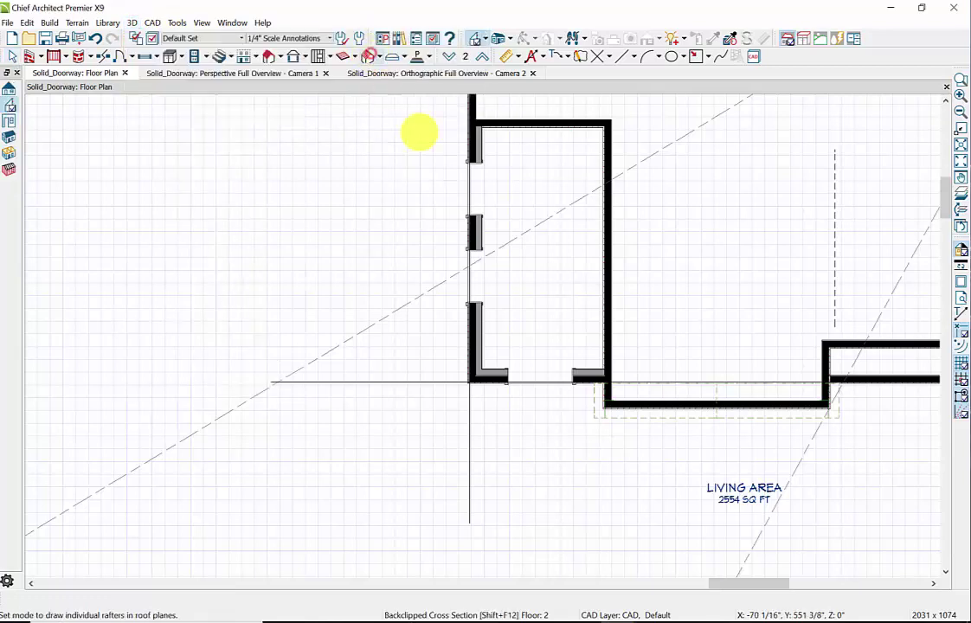
pyautogui.moveTo(532, 327); pyautogui.dragTo(541, 104)
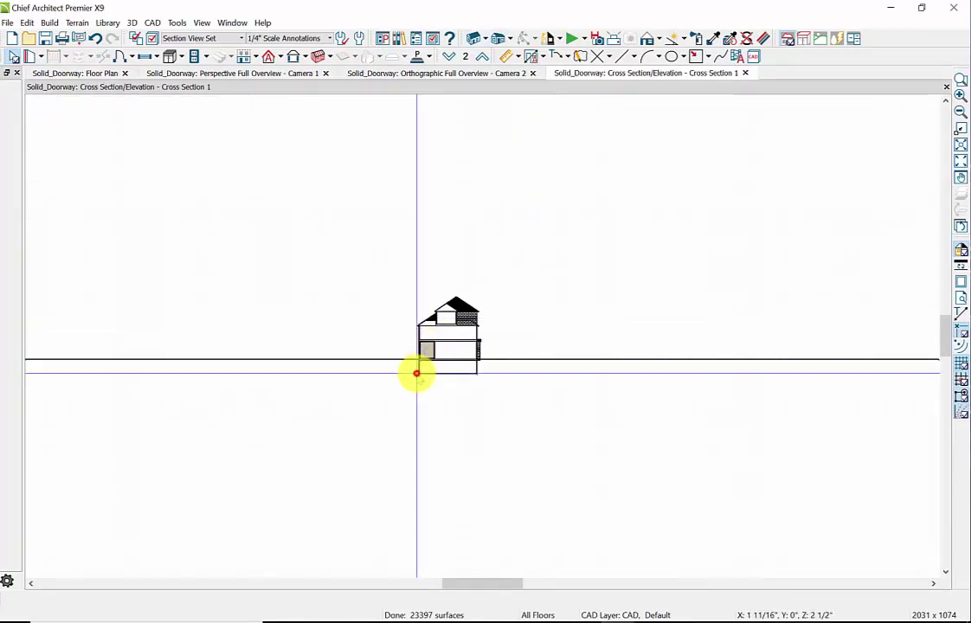
pyautogui.scroll(6, 416, 374)
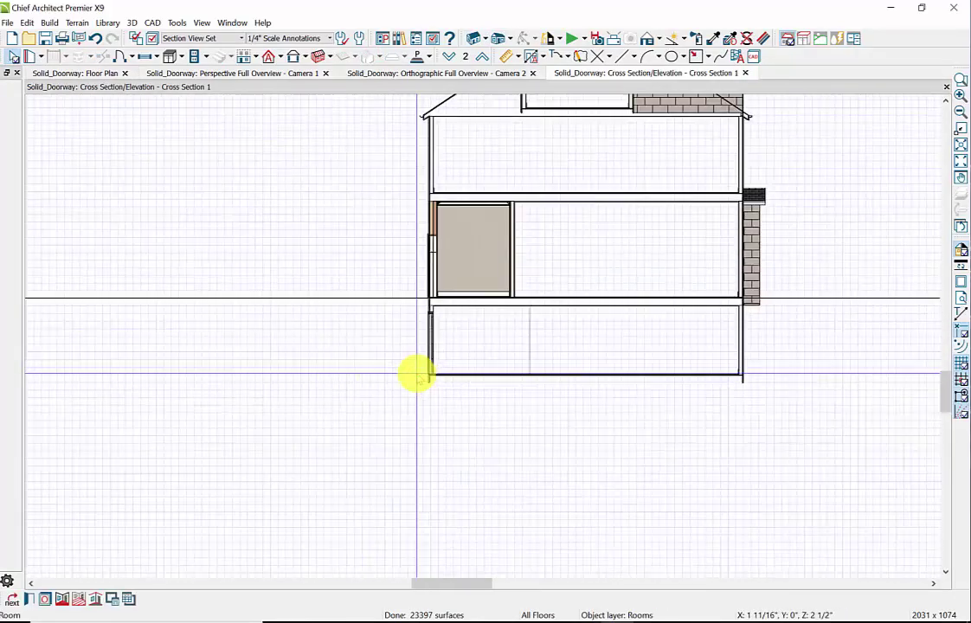
pyautogui.scroll(2, 417, 374)
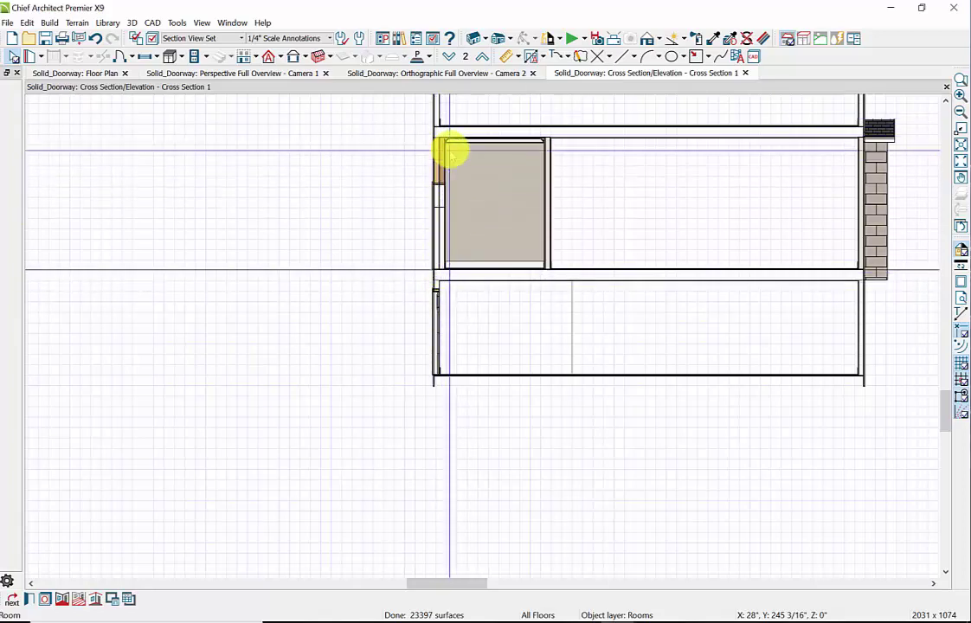
pyautogui.scroll(2, 417, 170)
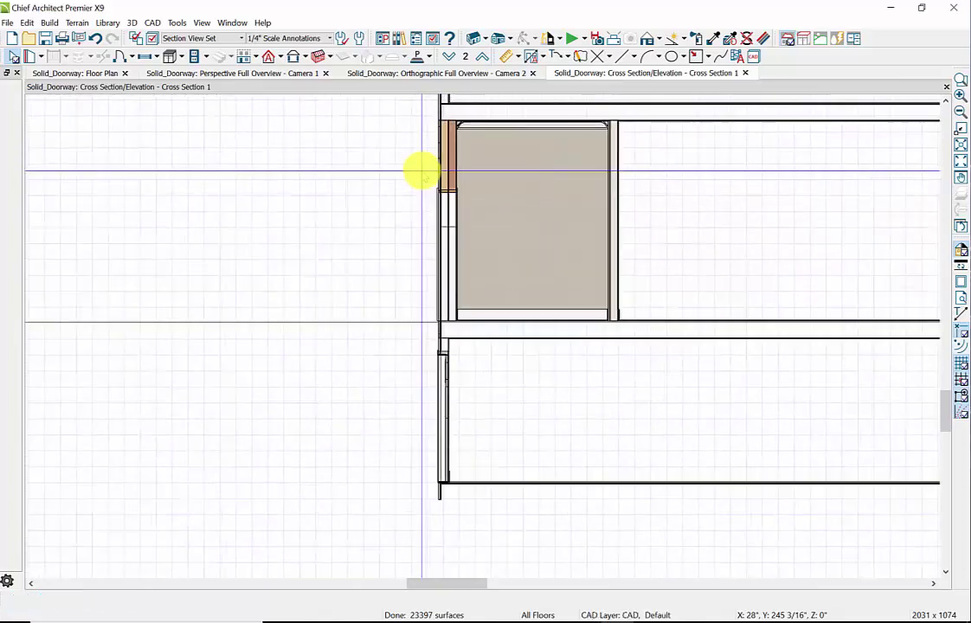
pyautogui.scroll(1, 422, 170)
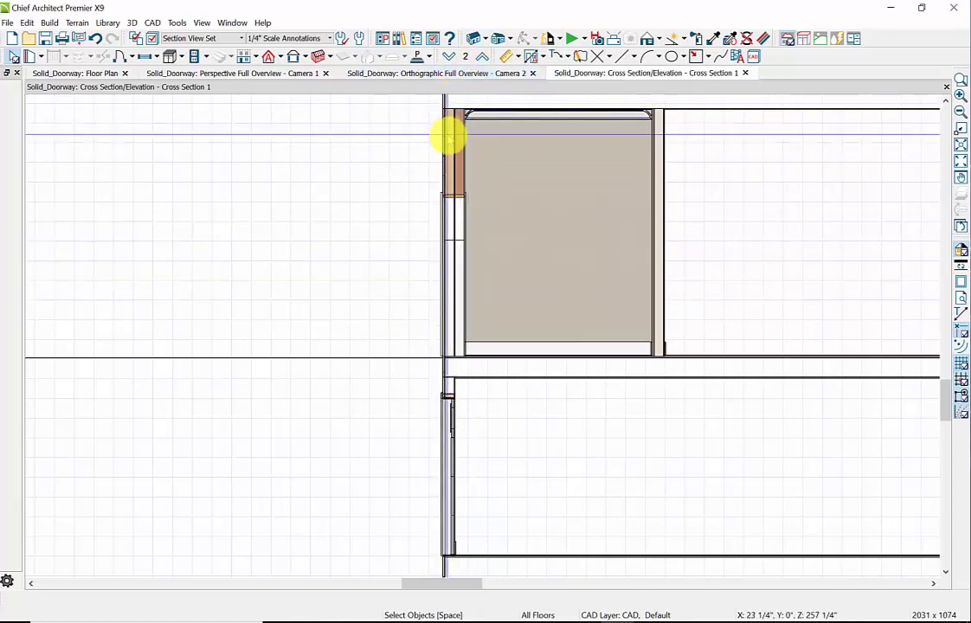
pyautogui.scroll(-2, 473, 294)
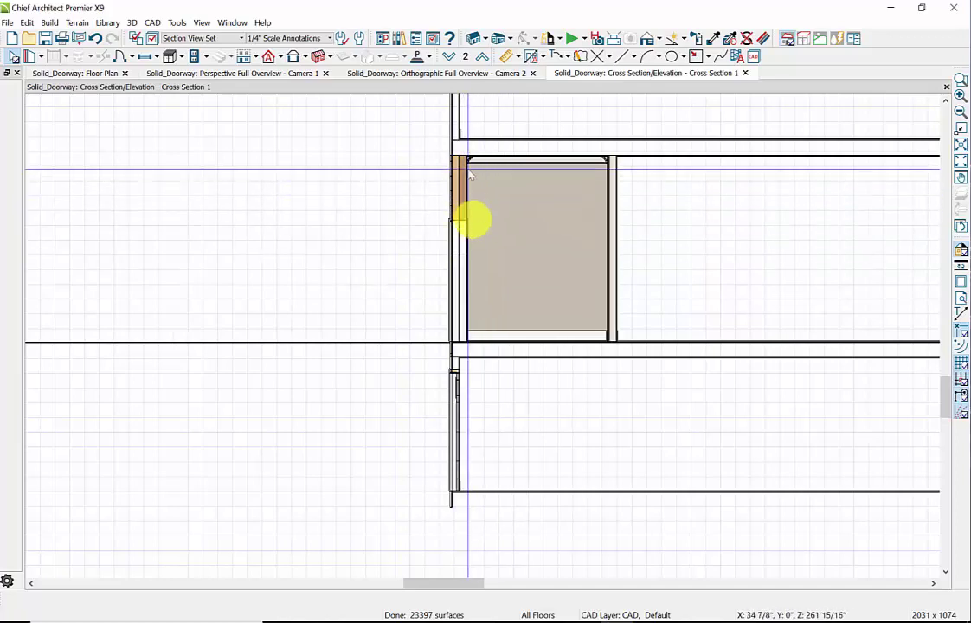
pyautogui.scroll(-2, 463, 327)
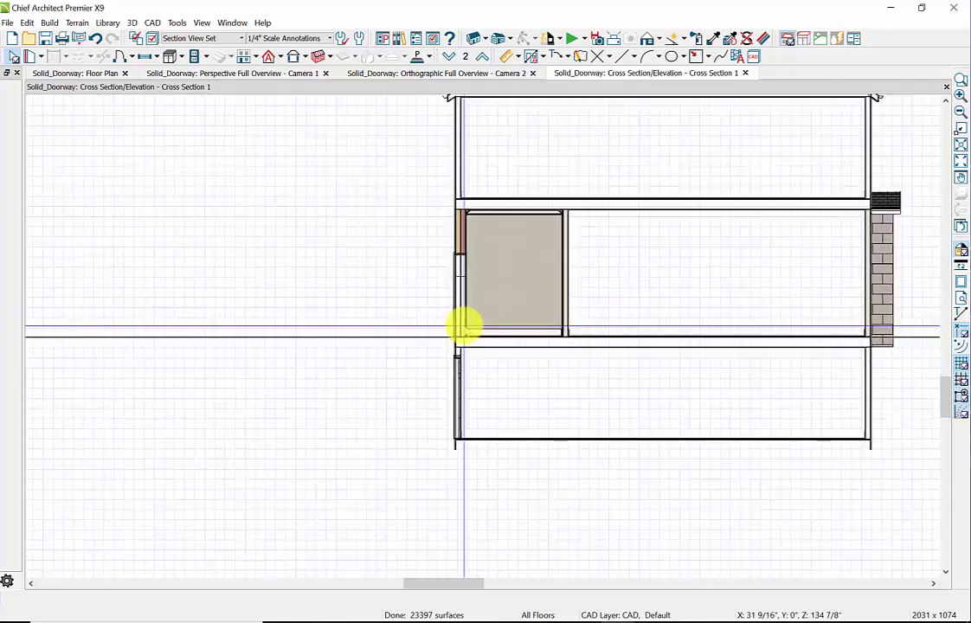
pyautogui.scroll(-1, 463, 326)
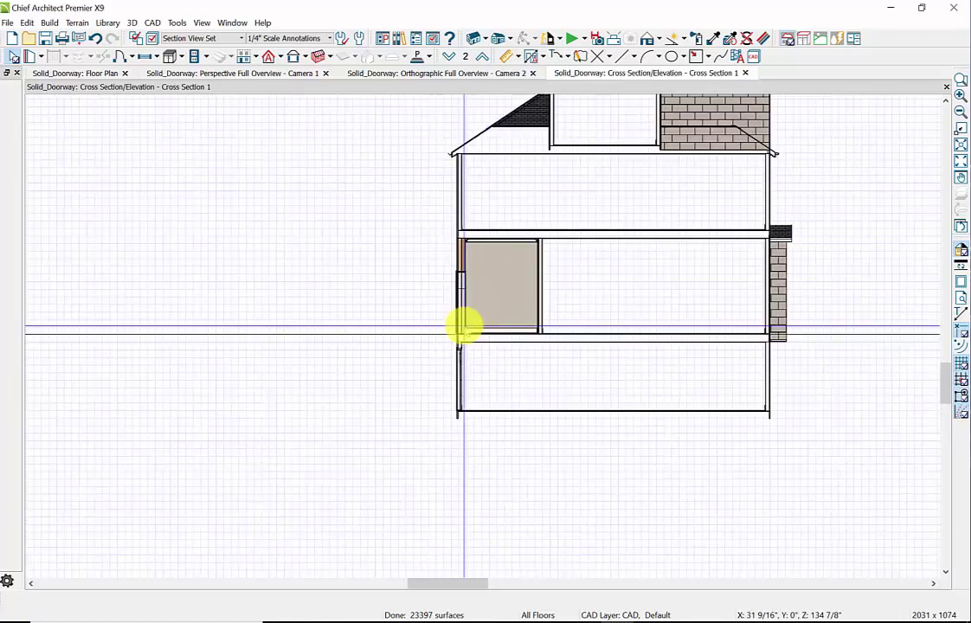
pyautogui.scroll(-2, 462, 326)
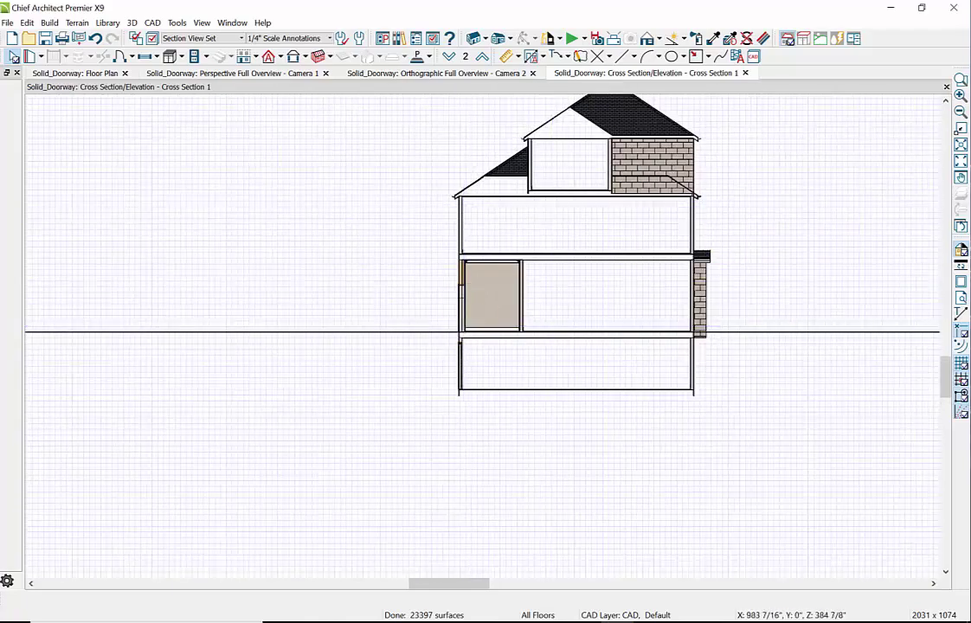